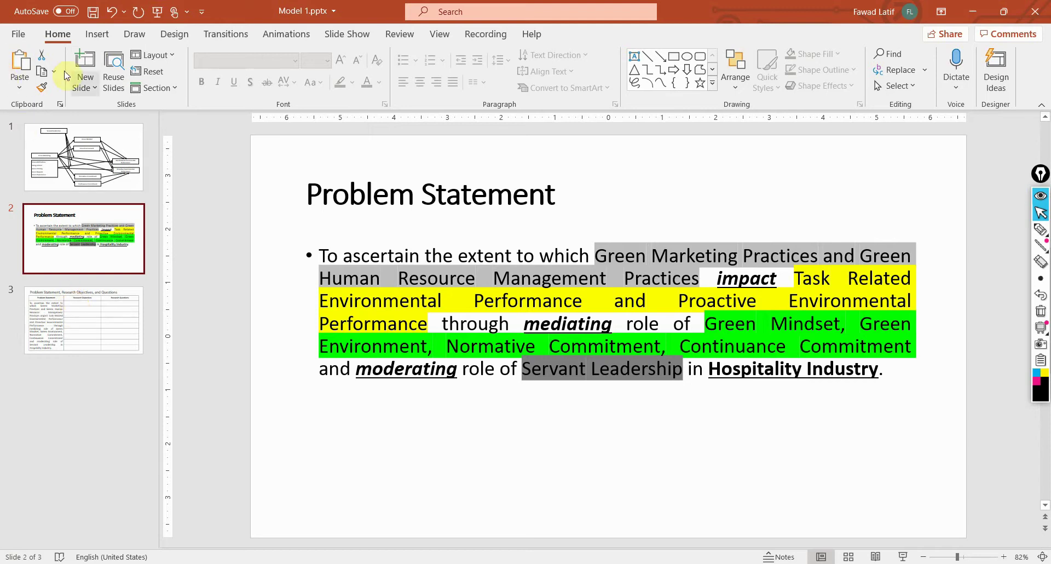
- On the Problem Statement slide, select the statement from Green Marketing through mediating role
click(80, 138)
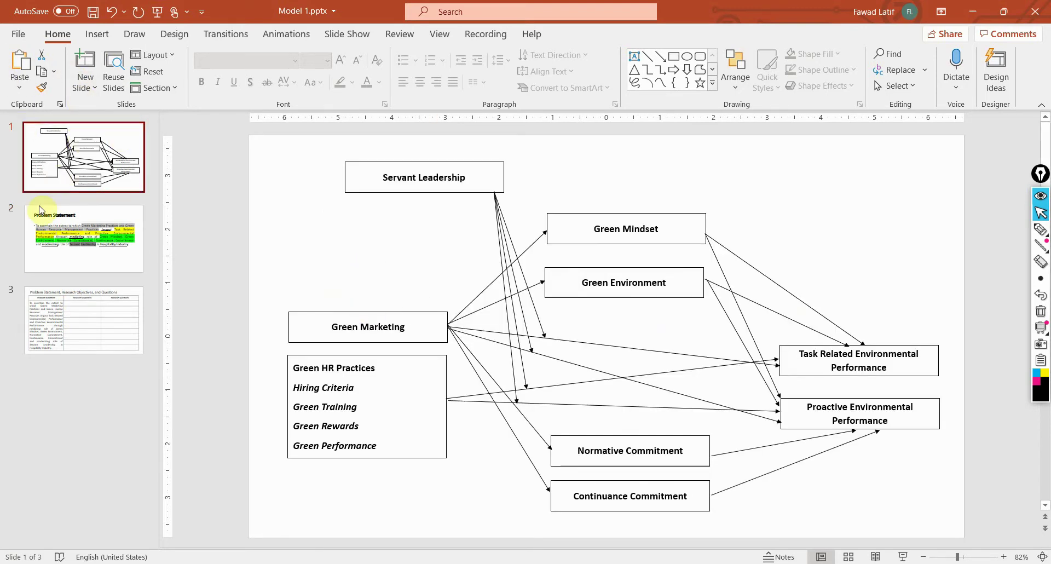
click(84, 230)
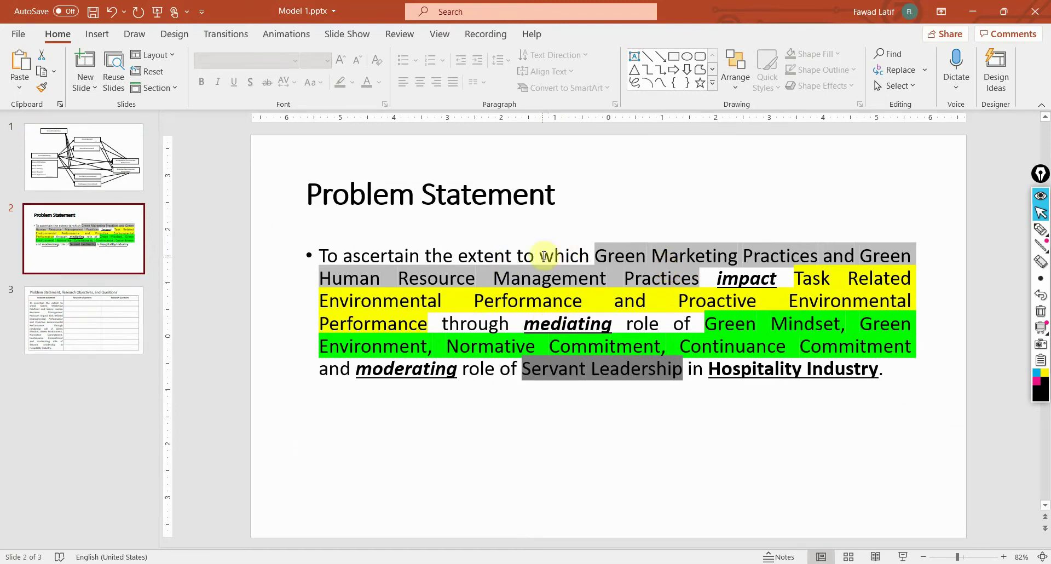
click(592, 259)
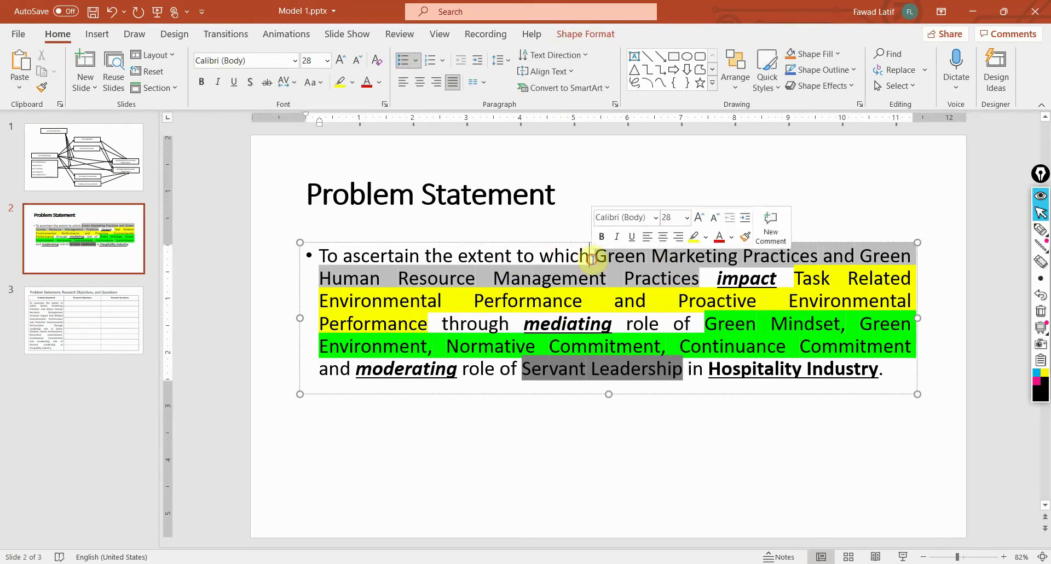
key(shift+Down)
key(shift+Right)
key(shift+Right)
key(shift+Right)
key(shift+Right)
key(shift+Right)
key(shift+Right)
key(shift+Right)
key(shift+Right)
key(shift+Right)
key(shift+Right)
key(shift+Right)
key(shift+Right)
key(shift+Right)
key(shift+Right)
key(shift+Right)
key(shift+Right)
key(shift+Right)
key(shift+Right)
key(shift+Right)
key(shift+Right)
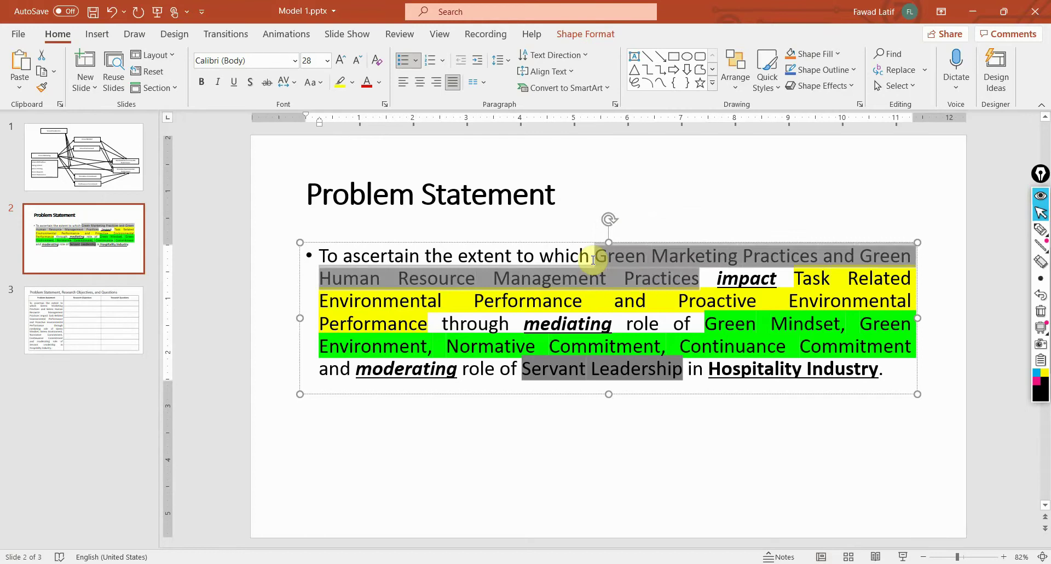
key(shift+Right)
key(shift+Right)
key(shift+Right)
key(shift+Right)
key(shift+Right)
key(shift+Right)
key(shift+Right)
key(shift+Right)
key(shift+Right)
key(shift+Right)
key(shift+Right)
key(shift+Right)
key(shift+Right)
key(shift+Right)
key(shift+Right)
key(shift+Right)
key(shift+Right)
key(shift+Right)
key(shift+Right)
key(shift+Right)
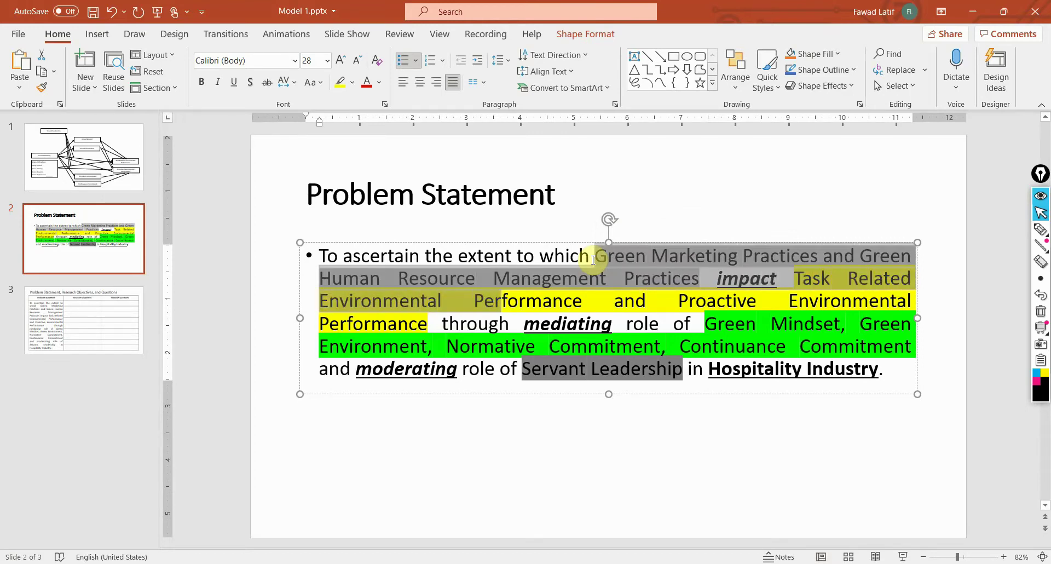
key(shift+Right)
key(shift+Right)
key(shift+Right)
key(shift+Right)
key(shift+Right)
key(shift+Right)
key(shift+Right)
key(shift+Right)
key(shift+Right)
key(shift+Right)
key(shift+Right)
key(shift+Right)
key(shift+Right)
key(shift+Right)
key(shift+Right)
key(shift+Right)
key(shift+Right)
key(shift+Right)
key(shift+Right)
key(shift+Right)
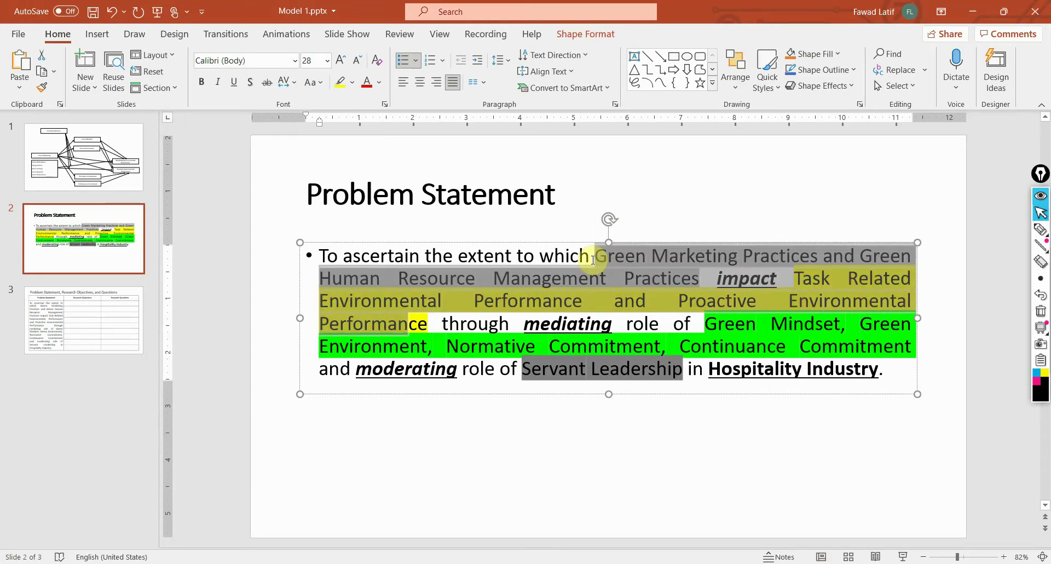
- Extend the selection to the statement's end, then display slide 3's objectives and questions table
key(shift+Right)
key(shift+Right)
key(shift+Right)
key(shift+Right)
key(shift+Right)
key(shift+Right)
key(shift+Right)
key(shift+Right)
key(shift+Right)
key(shift+Right)
key(shift+Right)
key(shift+Right)
key(shift+Right)
key(shift+Right)
key(shift+Right)
key(shift+Right)
key(shift+Right)
key(shift+Right)
key(shift+Right)
key(shift+Right)
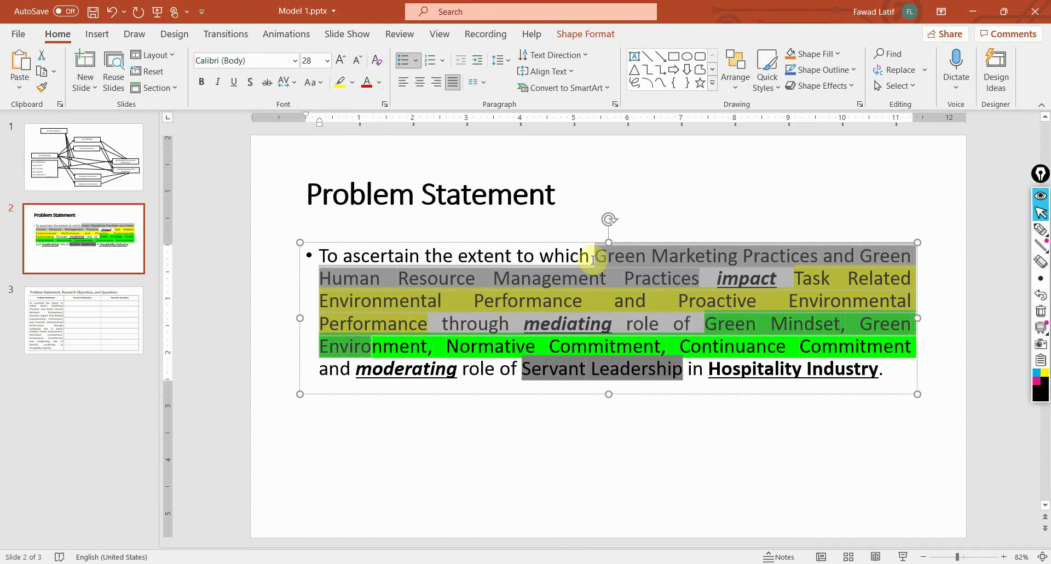
key(shift+Down)
key(shift+Right)
key(shift+Right)
key(shift+Right)
key(shift+Right)
key(shift+Right)
key(shift+Right)
key(shift+Right)
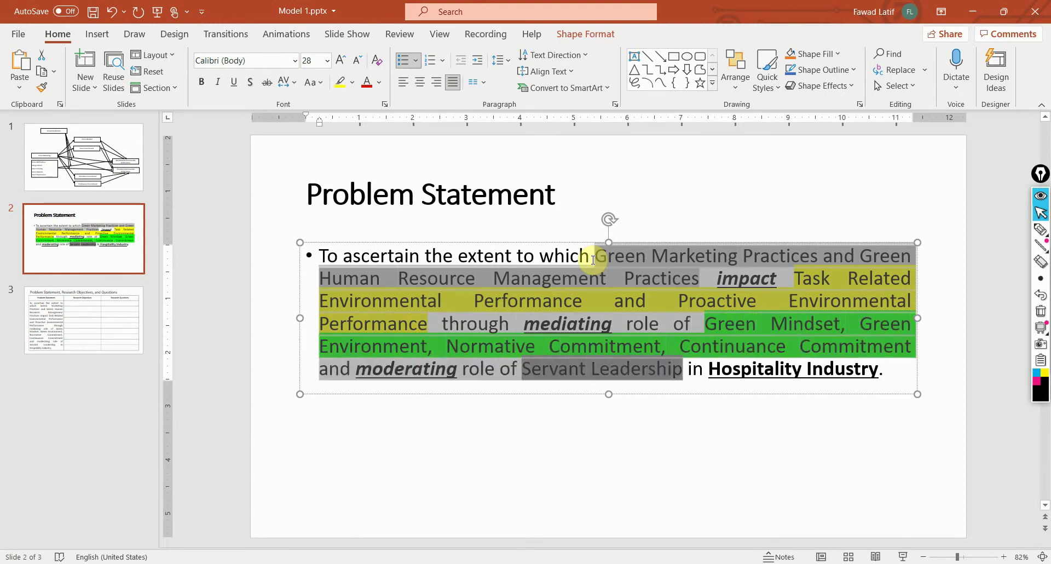
key(shift+Right)
key(shift+Right)
key(shift+Right)
key(shift+Right)
key(shift+Right)
key(shift+Right)
key(shift+Right)
key(shift+Right)
key(shift+Right)
key(shift+Right)
key(shift+Right)
key(shift+Right)
key(shift+Right)
key(shift+Right)
key(shift+Right)
key(shift+Right)
key(shift+Right)
key(shift+Right)
key(shift+Right)
key(shift+Right)
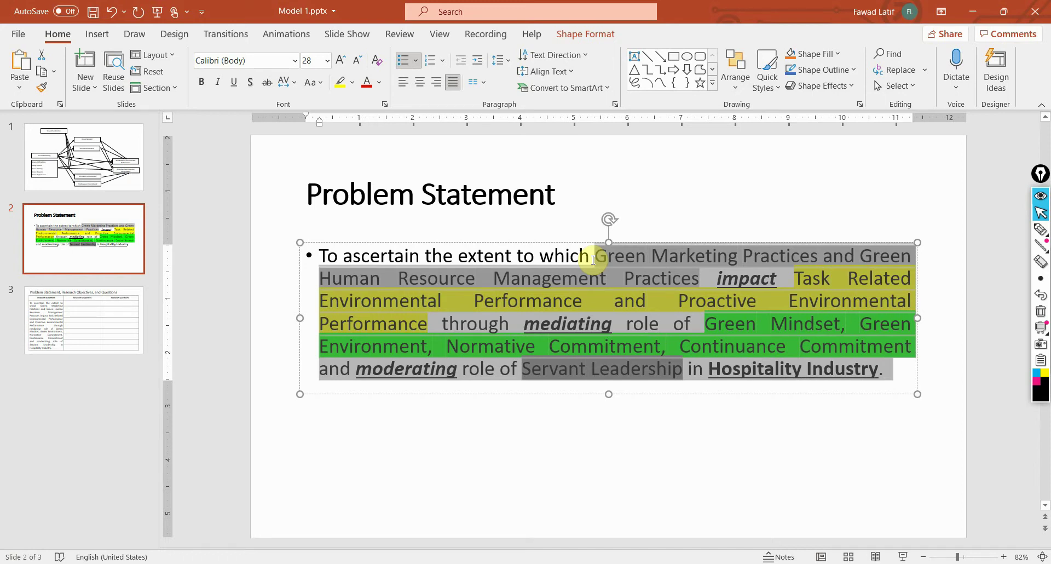
click(75, 160)
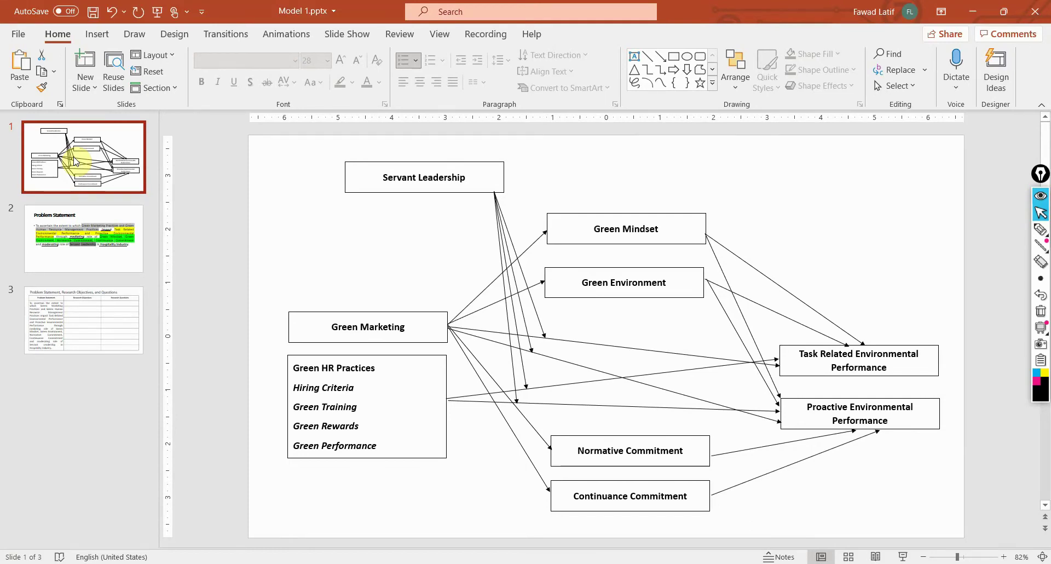
click(79, 317)
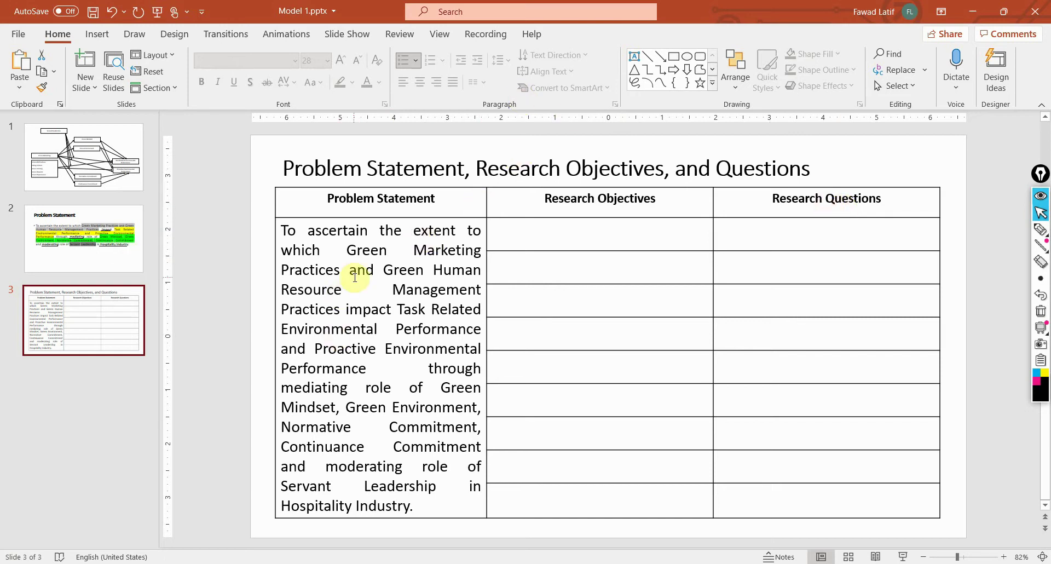
- Enter 'To assess the impact of Green Marketing on Task Related Environmental Performance' in the first objectives cell
click(553, 241)
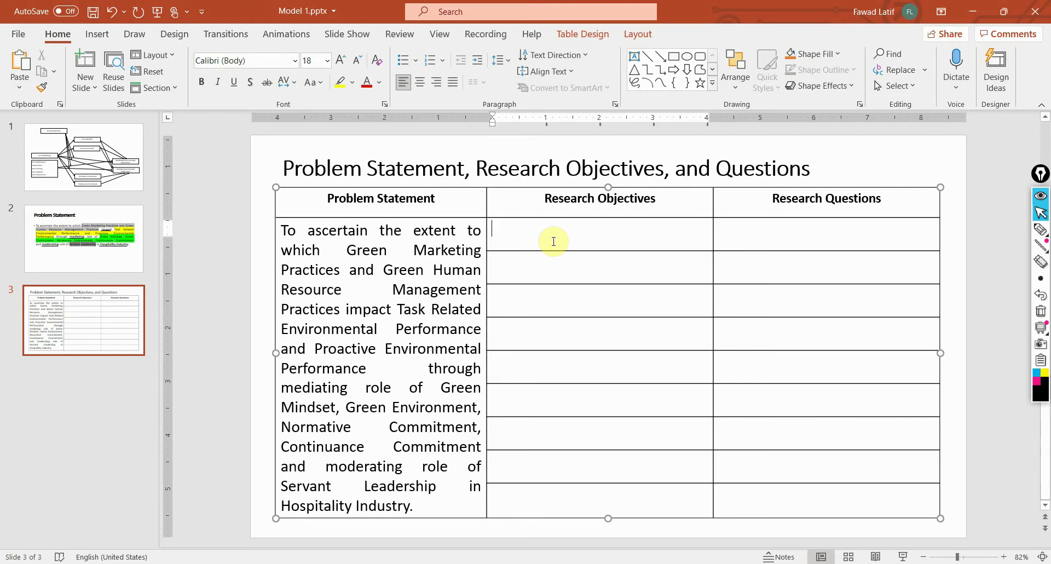
text(To)
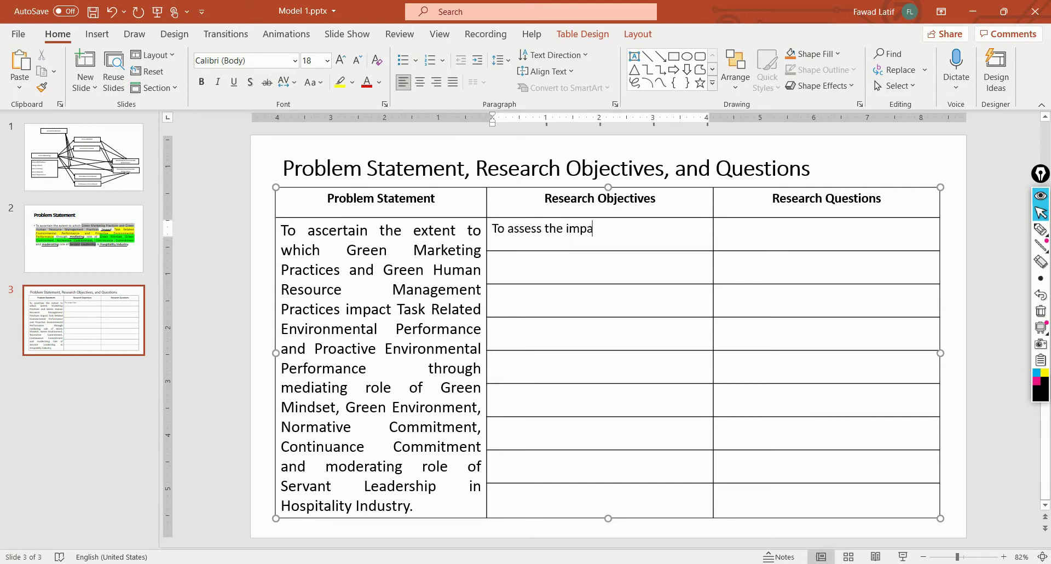
text(assess the impact of Green Marke)
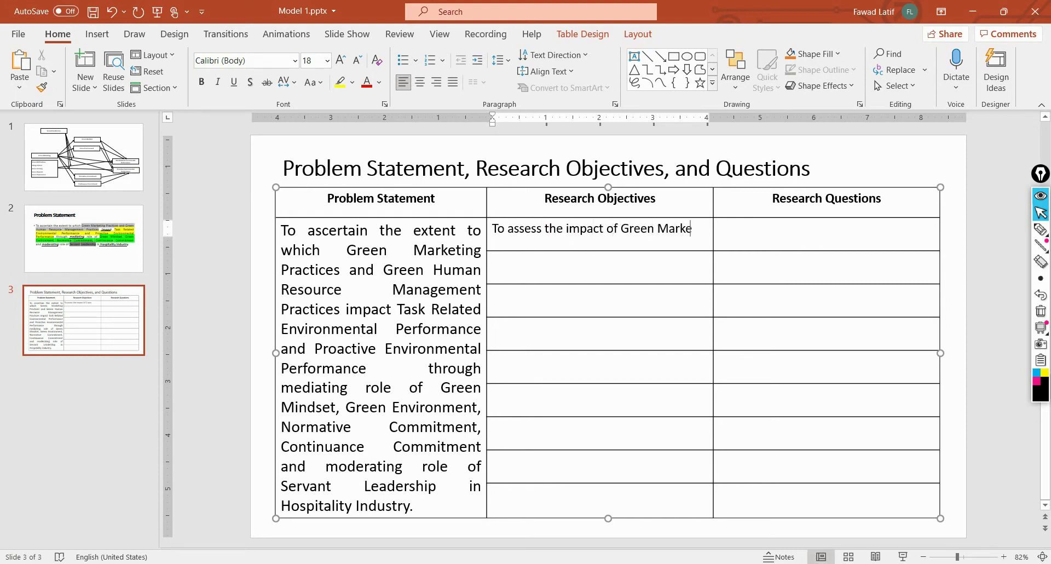
text(ting on)
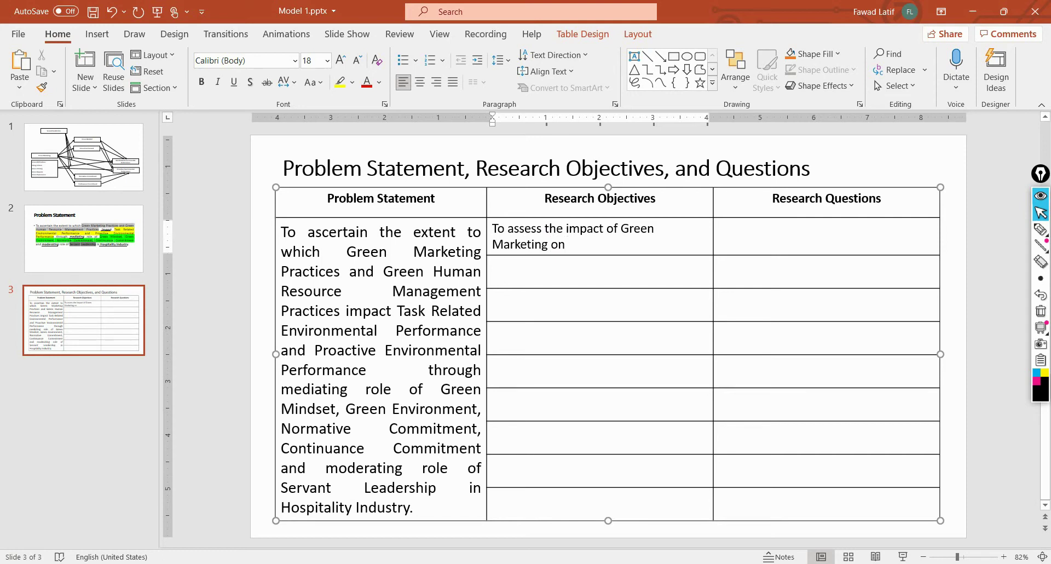
text( Task Related Entr)
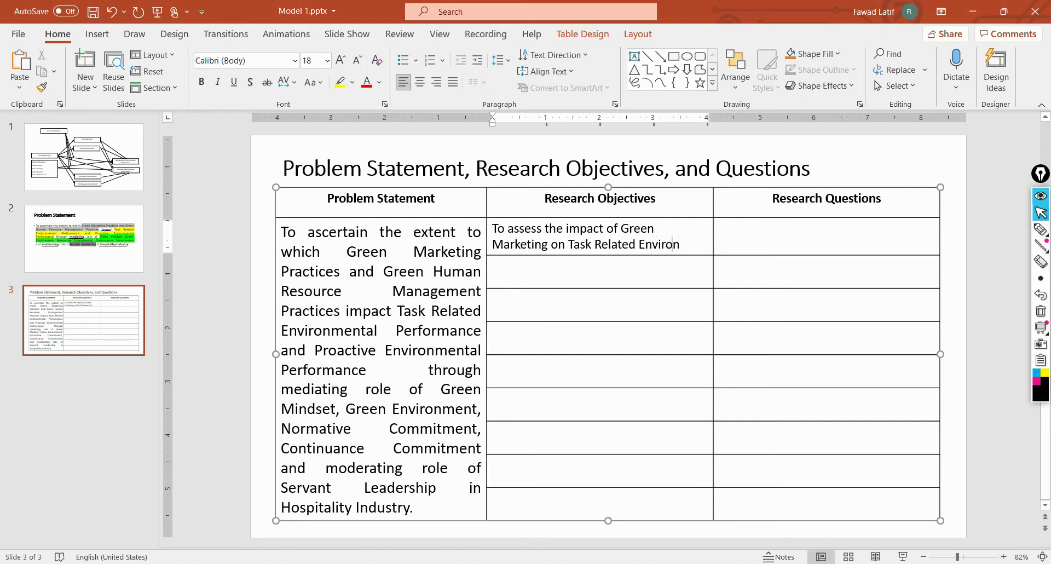
text(onmental PerformANC)
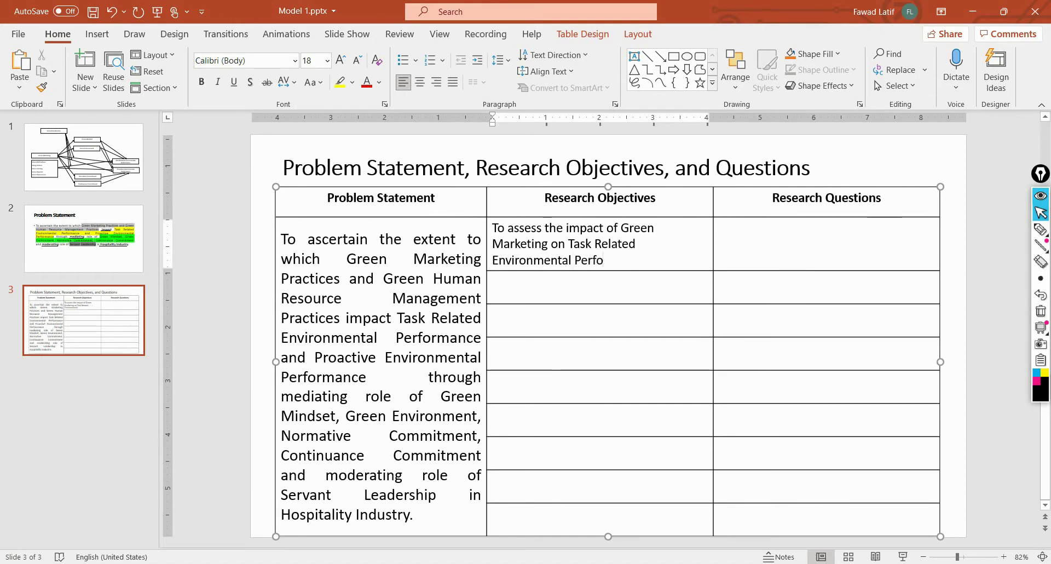
key(BackSpace)
key(BackSpace)
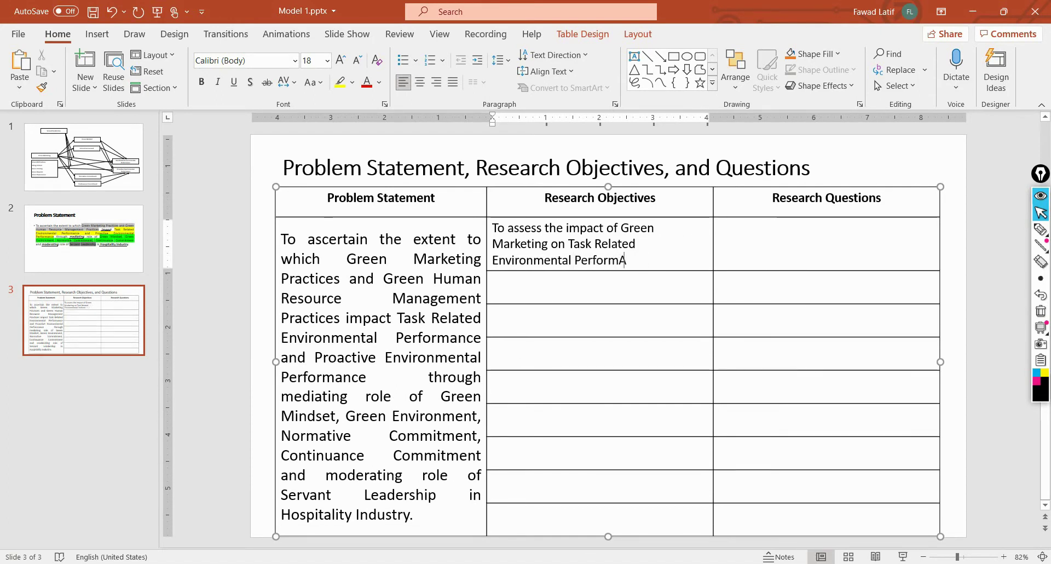
text(NCE)
key(BackSpace)
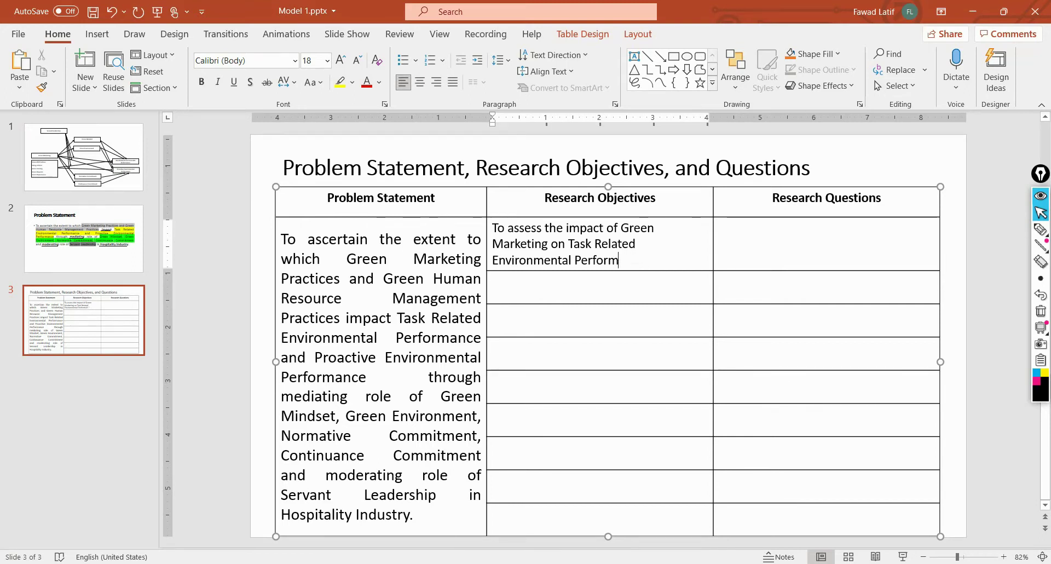
text(ance)
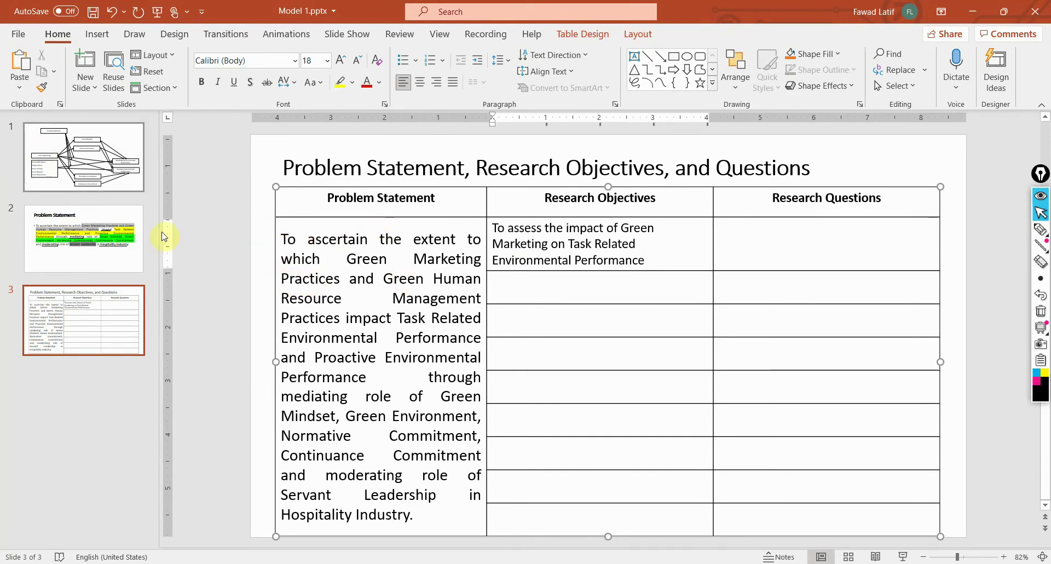
- Review the phrase Green Marketing Practices in the slide 2 problem statement
click(91, 231)
click(601, 255)
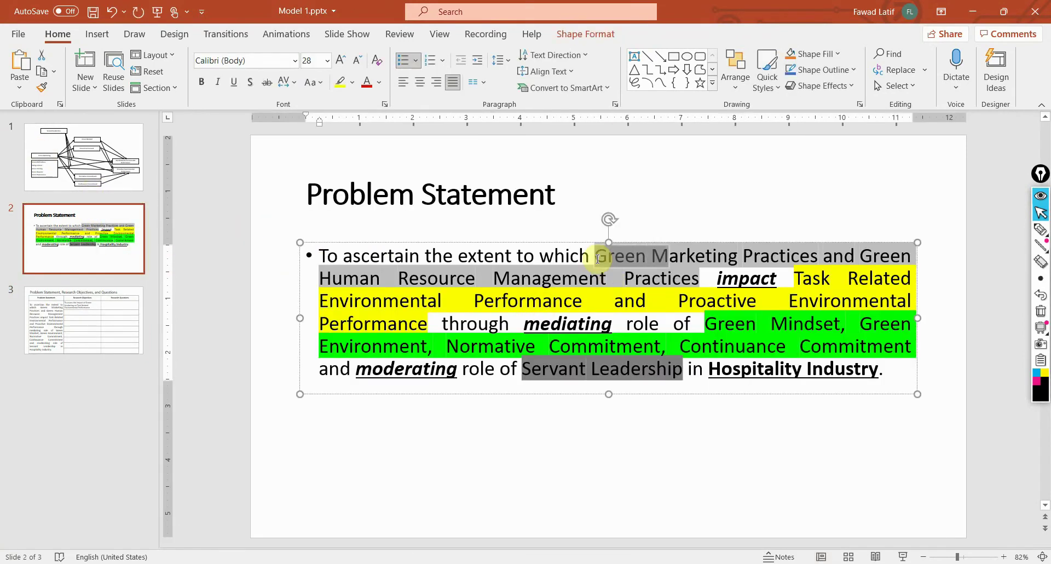
drag(706, 256, 598, 258)
key(shift+Right)
key(shift+Right)
key(shift+Right)
key(shift+Right)
key(shift+Right)
key(shift+Right)
key(shift+Right)
key(shift+Right)
key(shift+Right)
key(shift+Right)
key(shift+Right)
key(shift+Right)
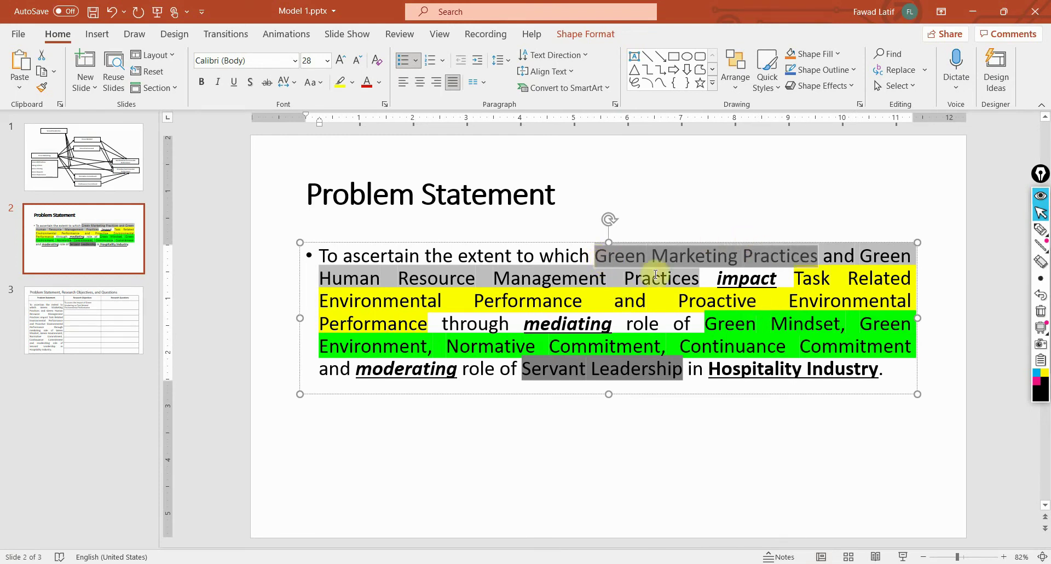
click(800, 276)
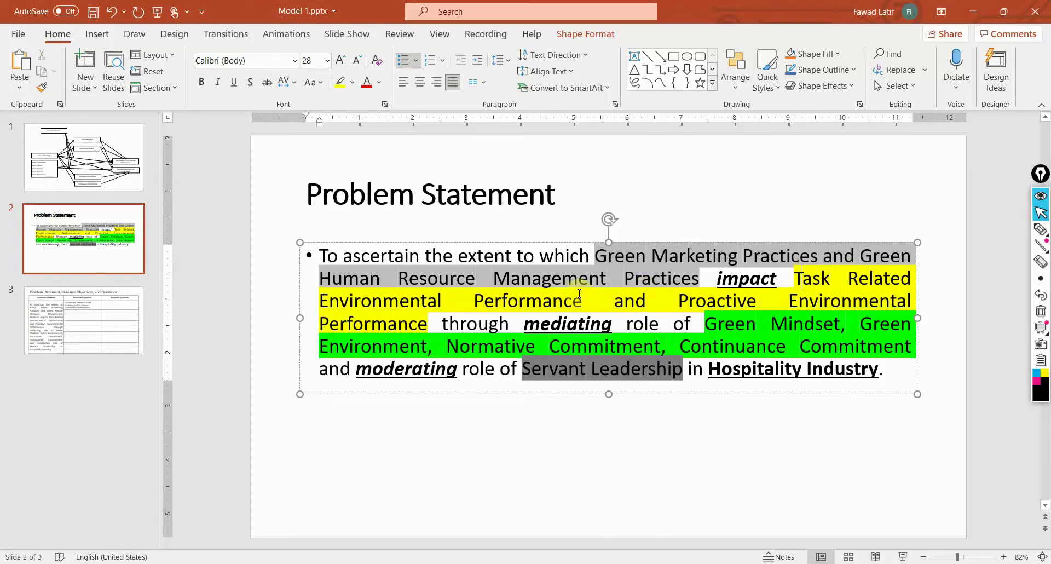
- Copy the first objective into the second objectives cell and replace 'Marketing' with 'HR Practices'
click(98, 323)
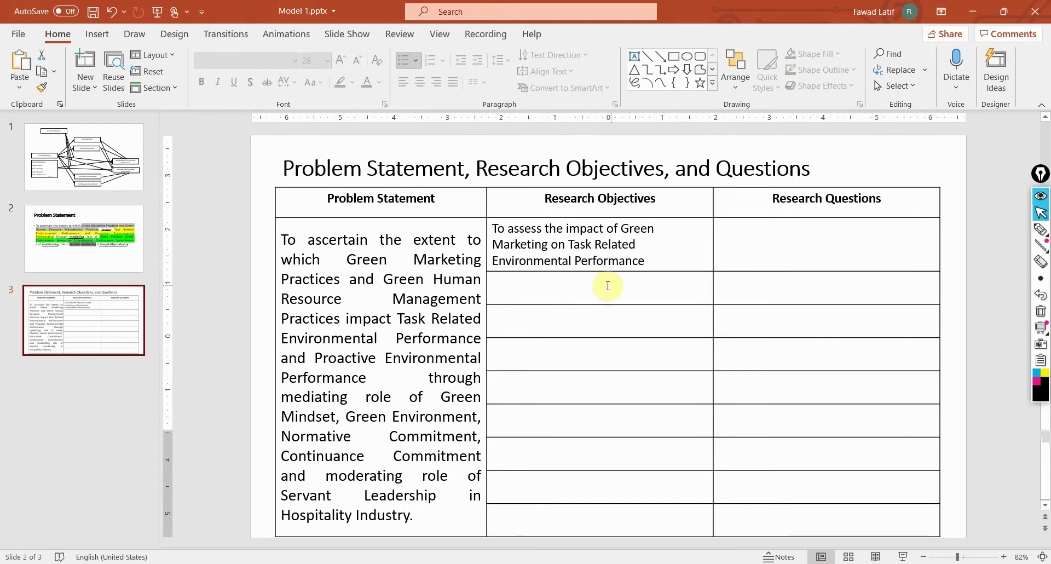
click(659, 269)
key(shift+Home)
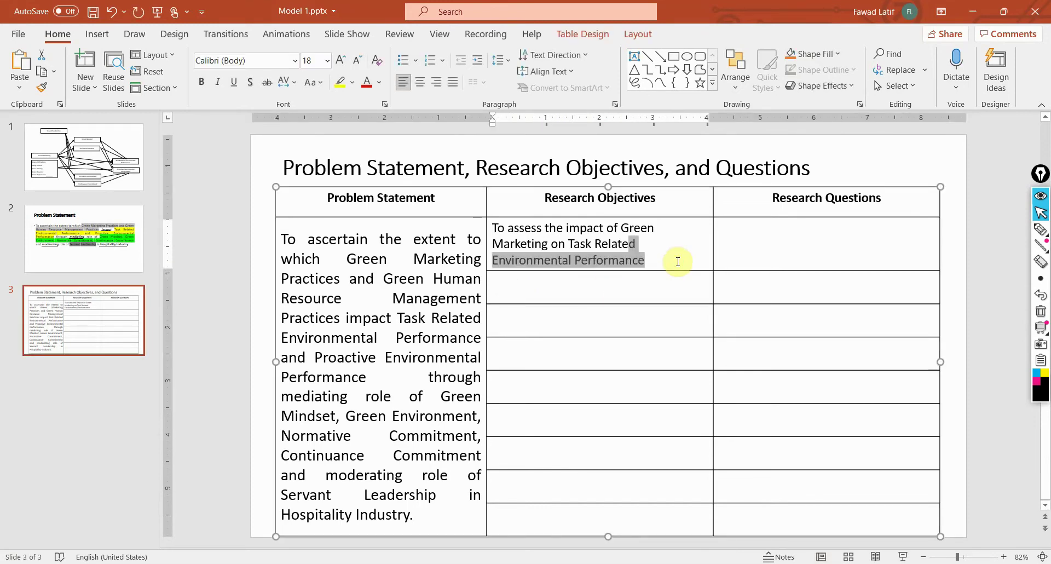
key(shift+Left)
key(shift+Left)
key(shift+Left)
key(shift+Left)
key(shift+Left)
key(shift+Left)
key(shift+Left)
key(shift+Left)
key(shift+Left)
key(shift+Left)
key(shift+Left)
key(shift+Left)
key(shift+Left)
key(shift+Left)
key(shift+Left)
key(shift+Left)
key(shift+Left)
key(shift+Left)
key(shift+Left)
key(shift+Left)
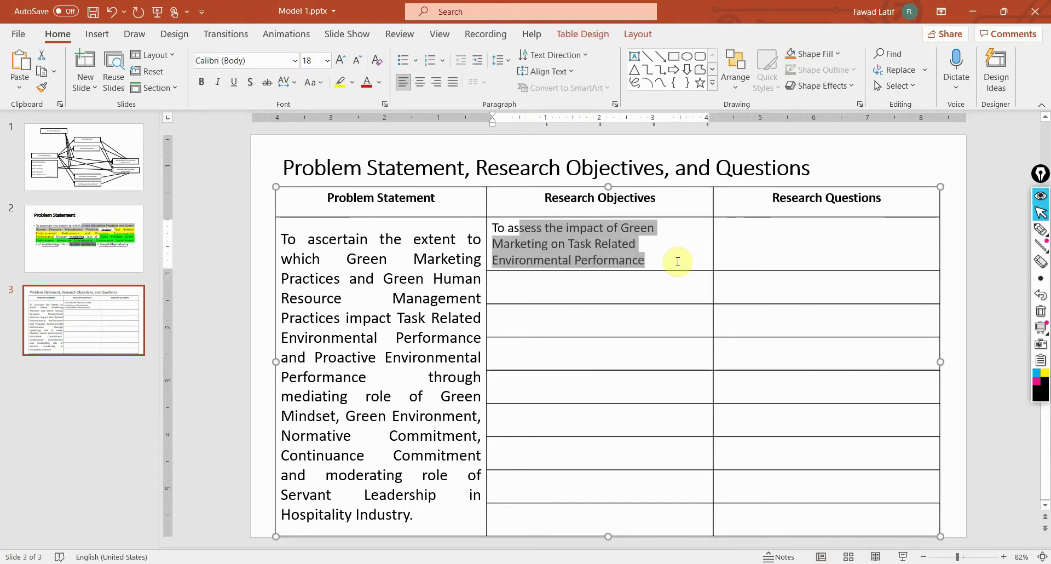
key(shift+Left)
key(shift+Left)
key(shift+Left)
key(shift+Left)
key(shift+Left)
key(ctrl+c)
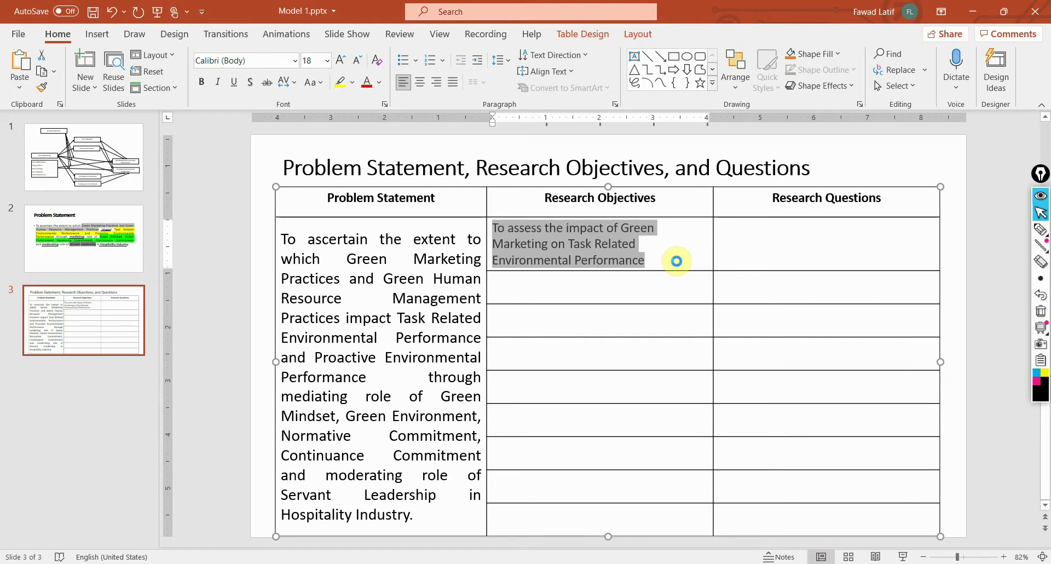
key(Down)
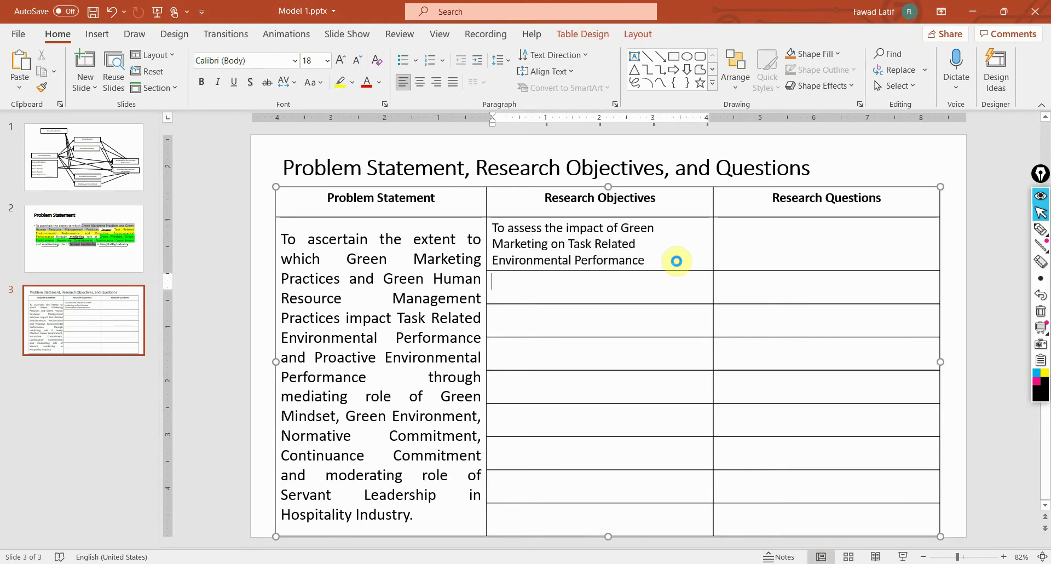
key(ctrl+v)
key(Left)
key(Left)
key(Left)
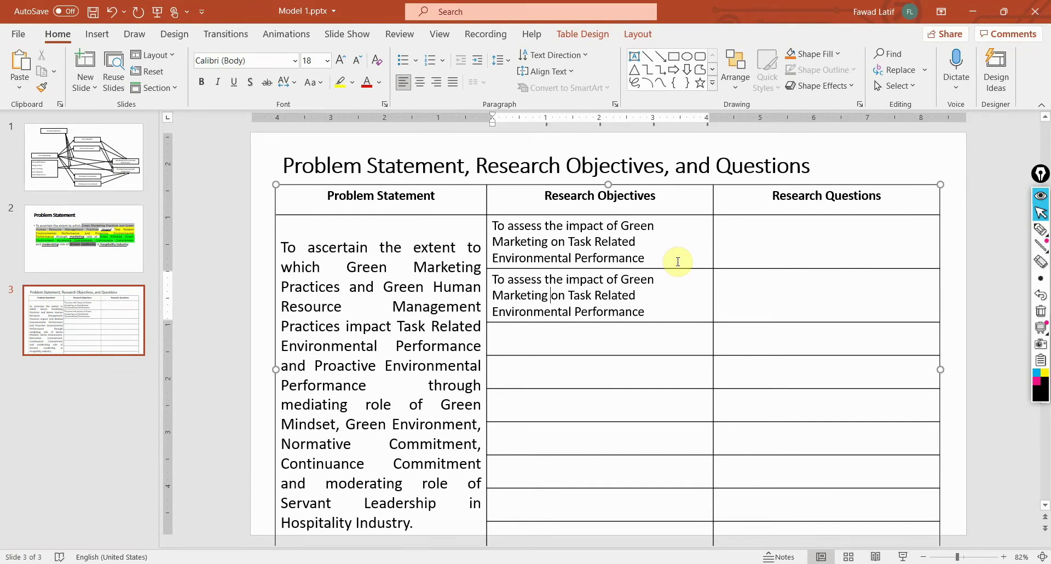
key(shift+Left)
key(shift+Left)
key(shift+Left)
key(shift+Left)
key(shift+Left)
key(shift+Left)
key(shift+Left)
key(shift+Left)
key(shift+Left)
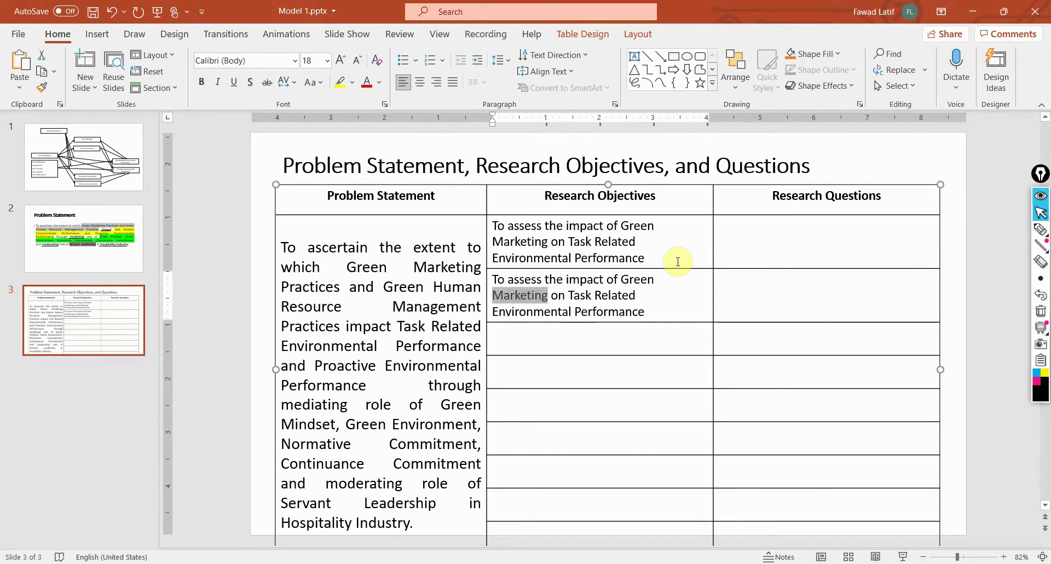
text(HR Pra)
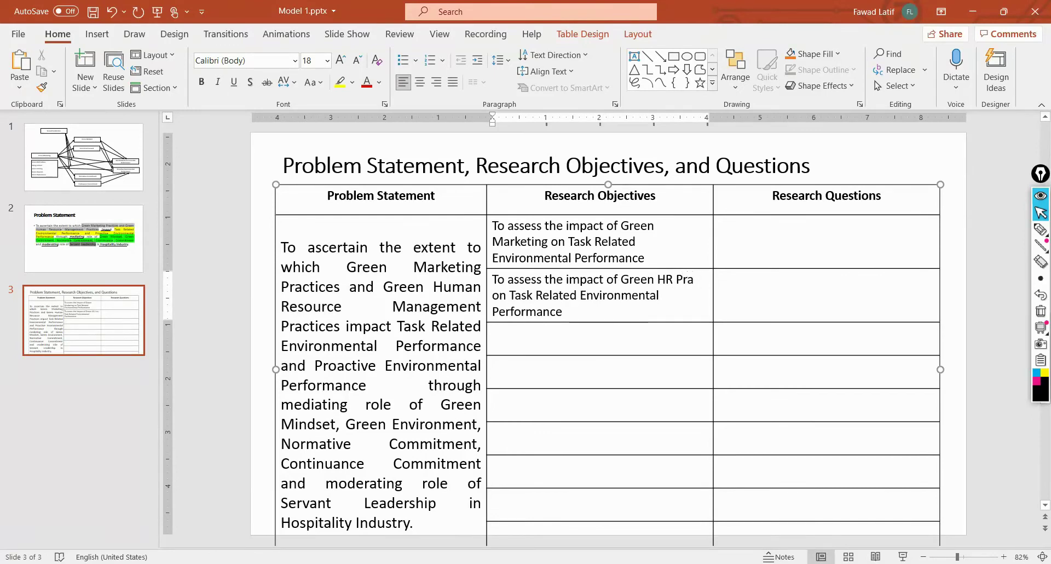
text(ctices)
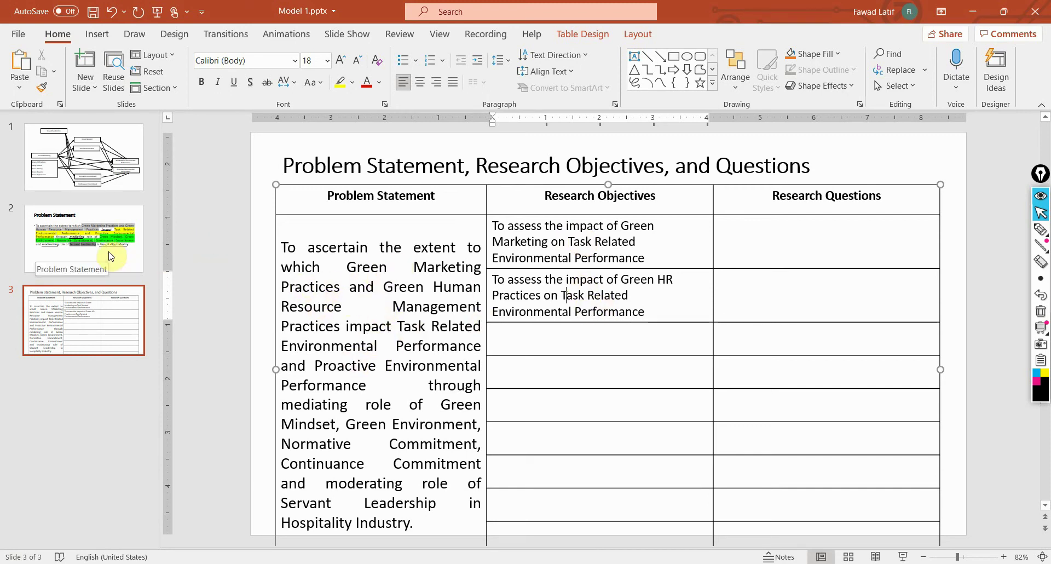
- Compare slide 1's research model diagram with slide 3's objectives table, ending on slide 1
click(88, 161)
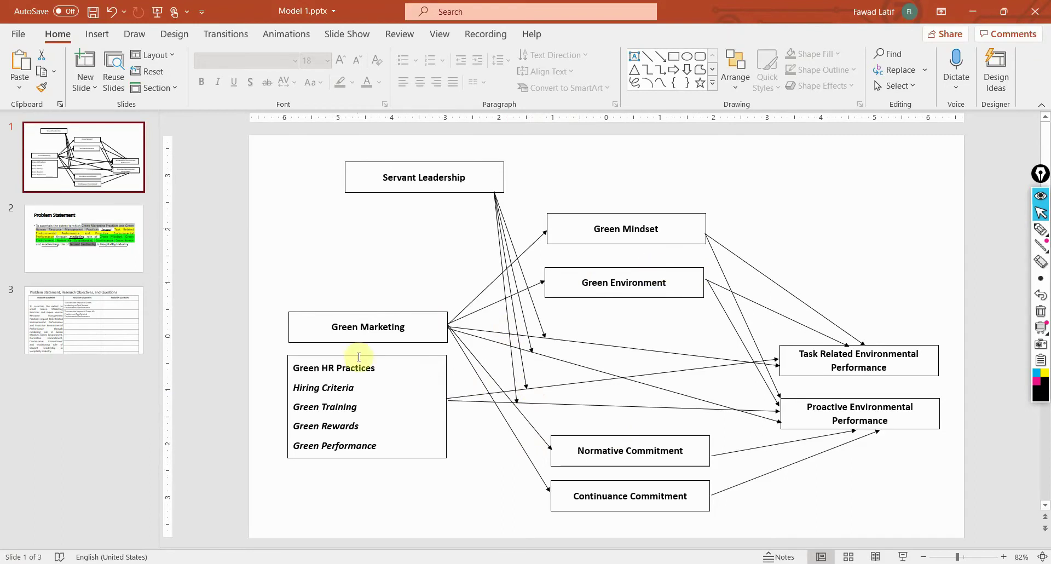
click(71, 320)
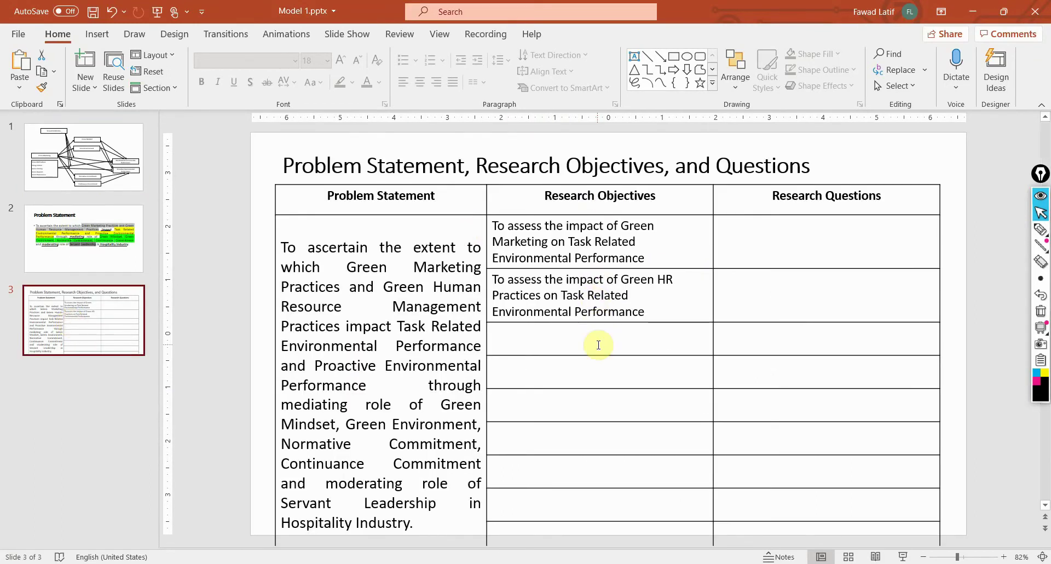
click(598, 345)
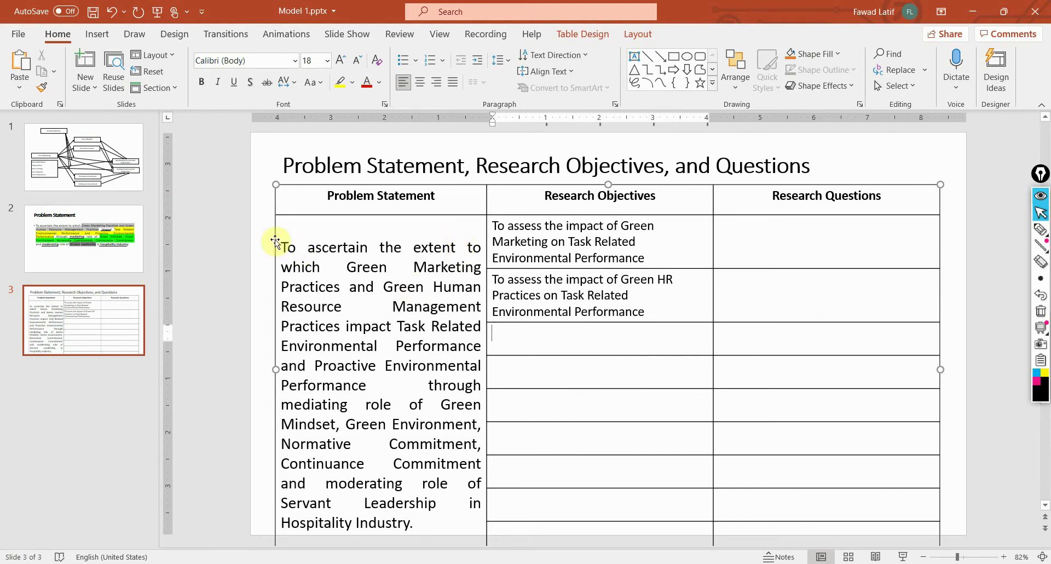
click(76, 192)
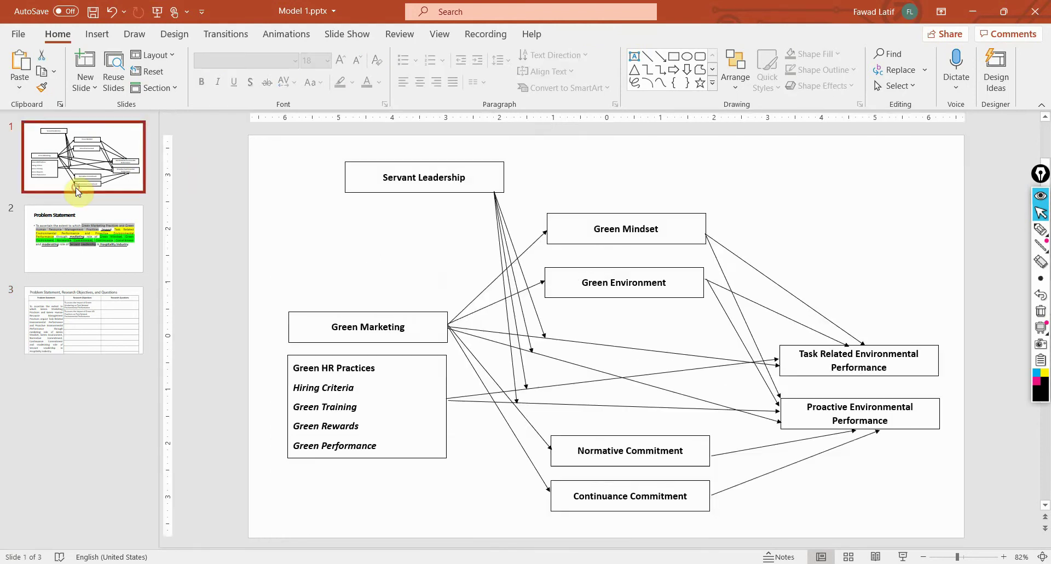
click(104, 327)
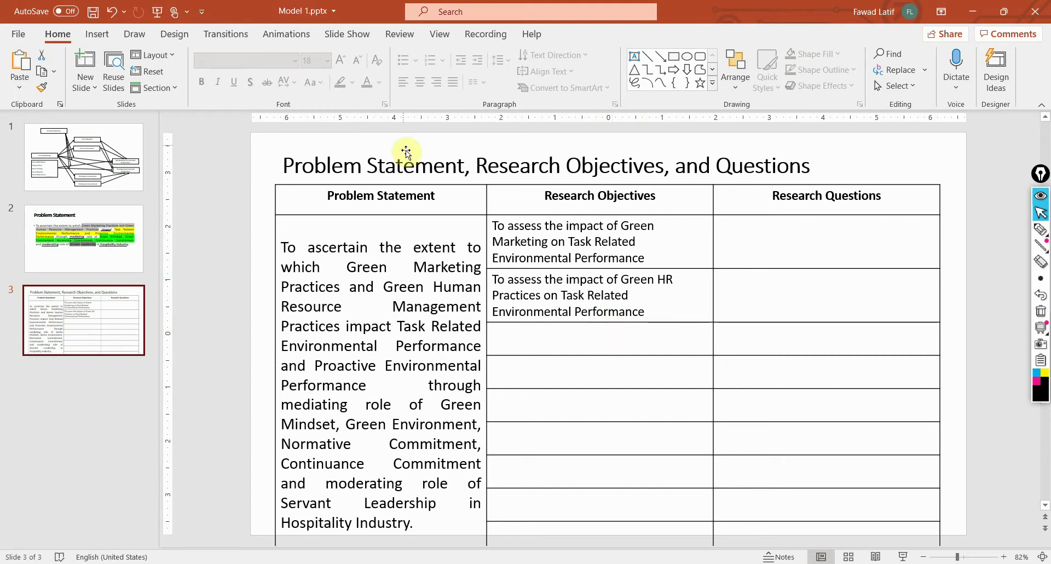
click(101, 167)
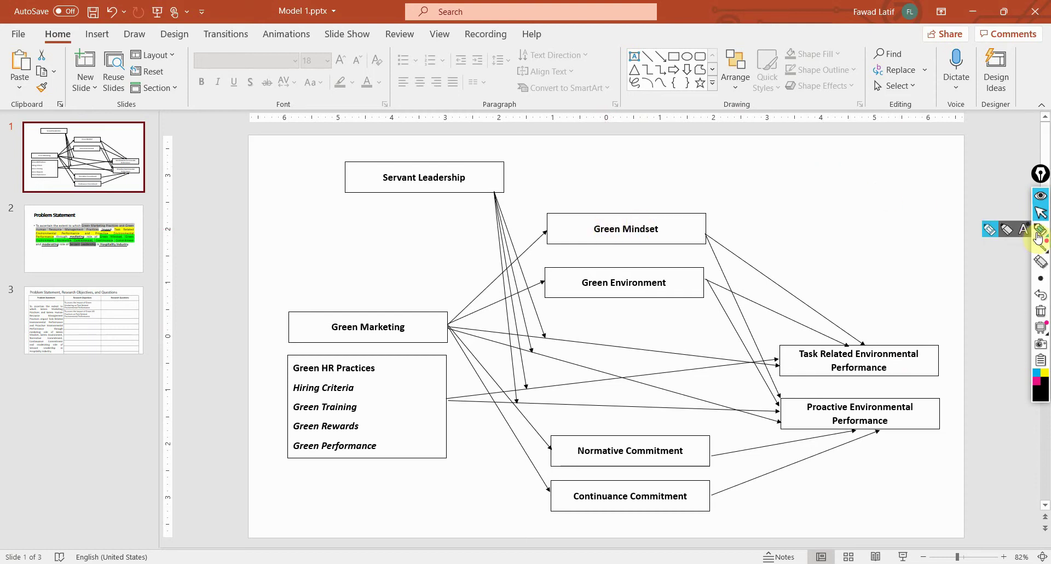
- With the pen, tick the paths above Green Marketing and into and out of Green Mindset
click(1041, 229)
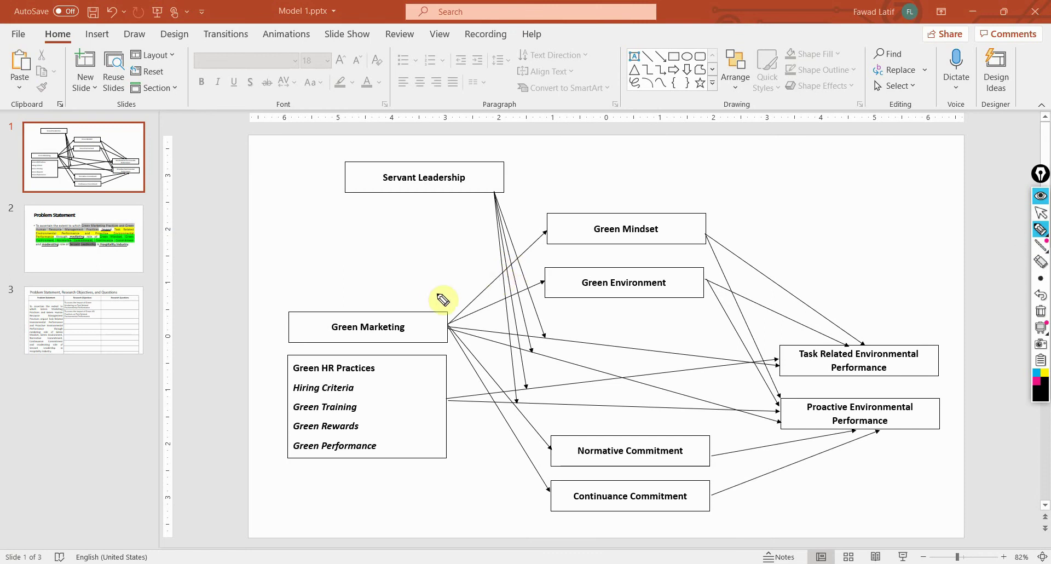
drag(428, 306, 436, 296)
drag(529, 227, 535, 224)
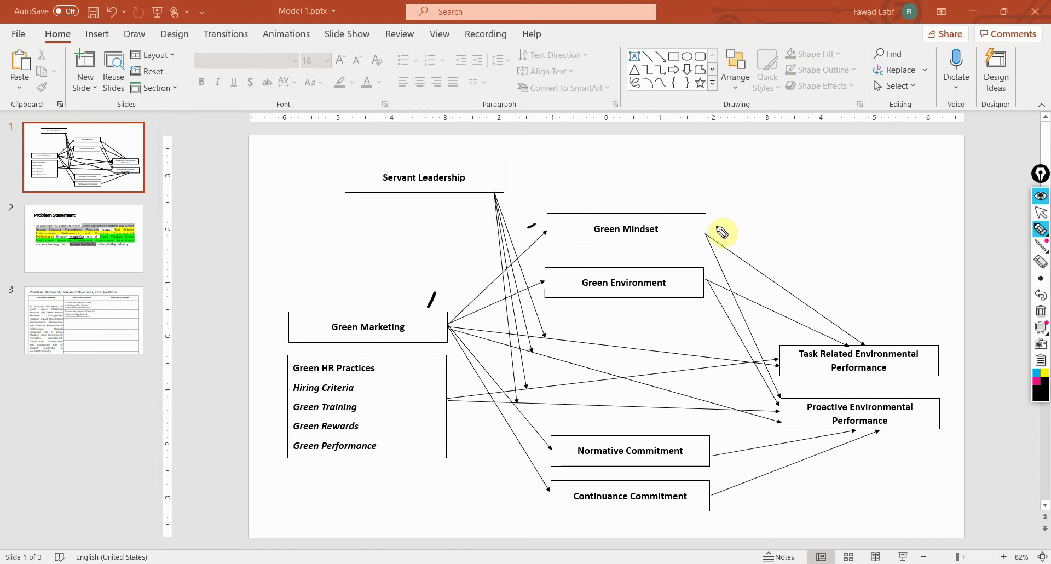
drag(708, 225, 719, 226)
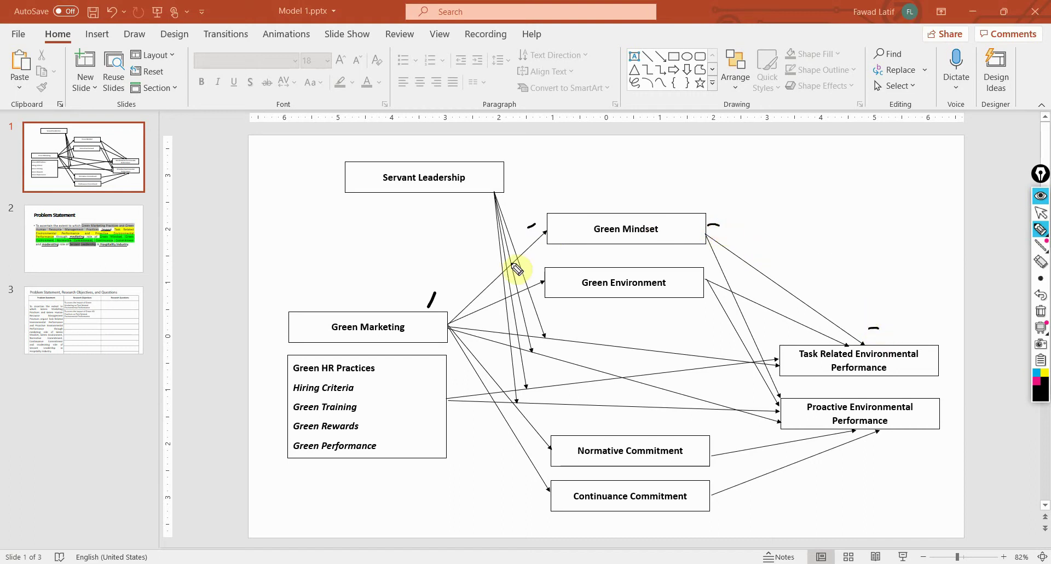
- Handwrite a note with a circled mediator label above the diagram, then add blank slide 4
click(607, 158)
mouse_move(607, 157)
mouse_down()
mouse_move(605, 174)
mouse_move(665, 155)
mouse_move(774, 164)
mouse_move(787, 175)
mouse_up()
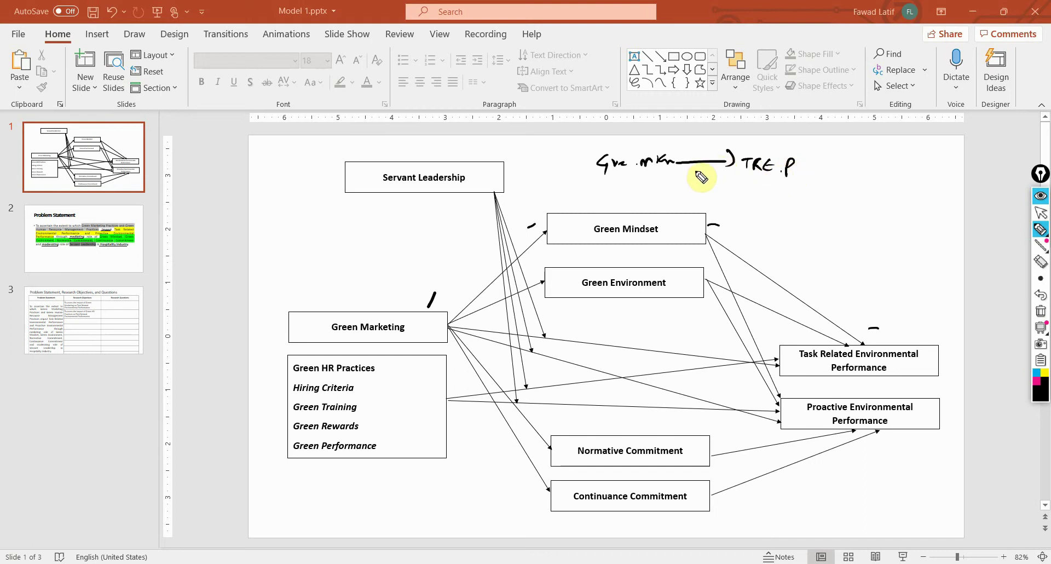
drag(679, 168, 699, 175)
drag(706, 189, 767, 192)
mouse_move(685, 167)
mouse_down()
mouse_move(696, 189)
mouse_move(747, 167)
mouse_move(706, 159)
mouse_move(733, 175)
mouse_move(698, 197)
mouse_move(706, 170)
mouse_move(686, 192)
mouse_move(701, 200)
mouse_move(697, 173)
mouse_move(709, 190)
mouse_up()
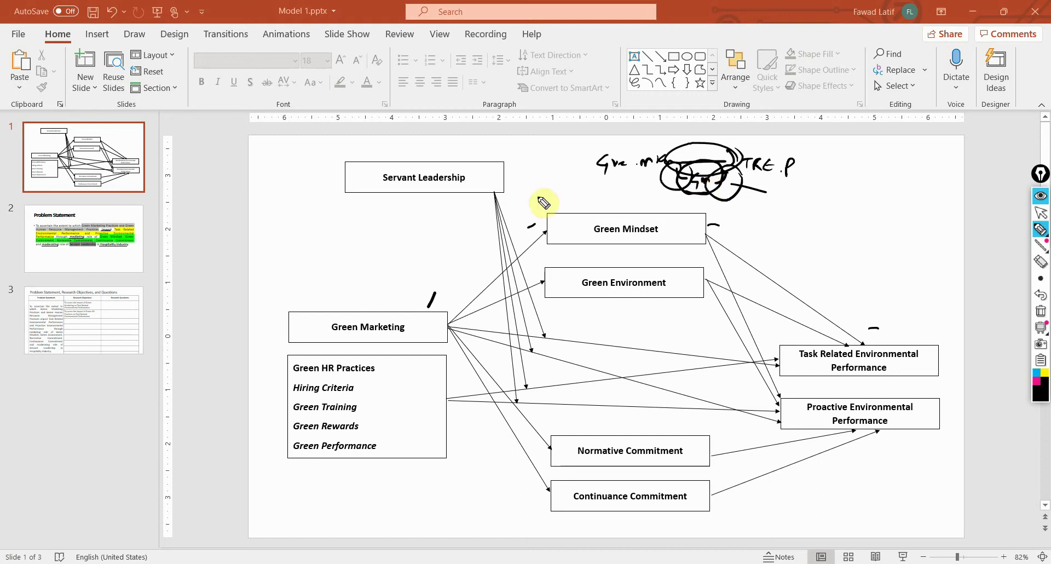
drag(100, 318, 104, 323)
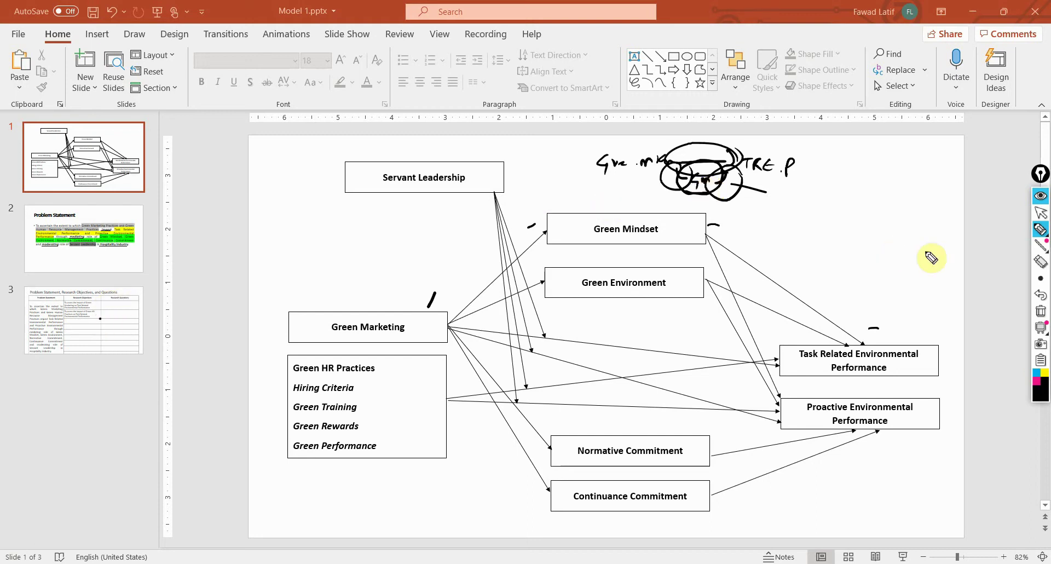
key(ctrl+m)
- Type a bullet on Green Mindset mediating Green HR Practices and Task Related Environmental Practices
click(441, 261)
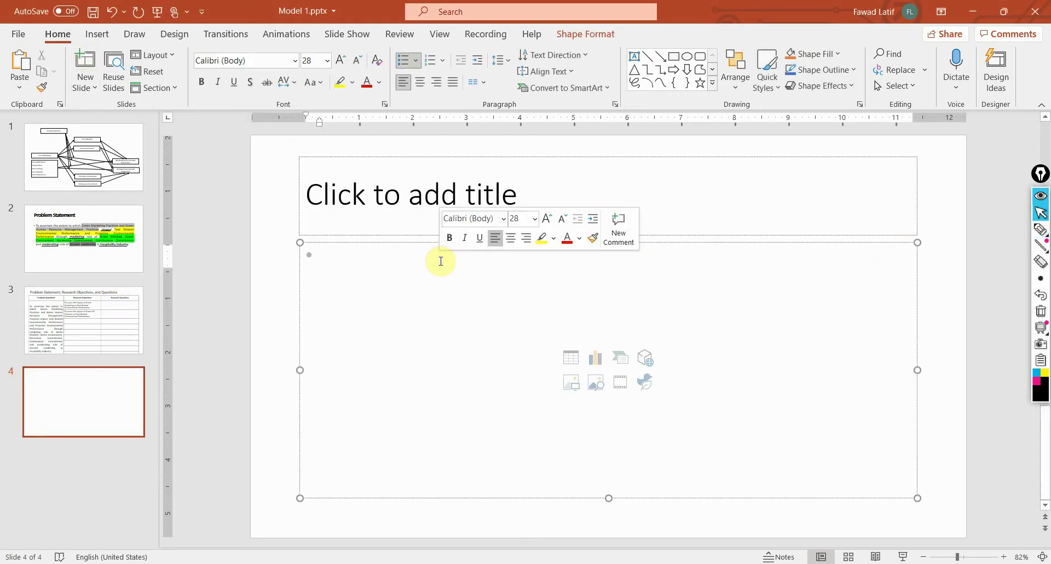
text(To )
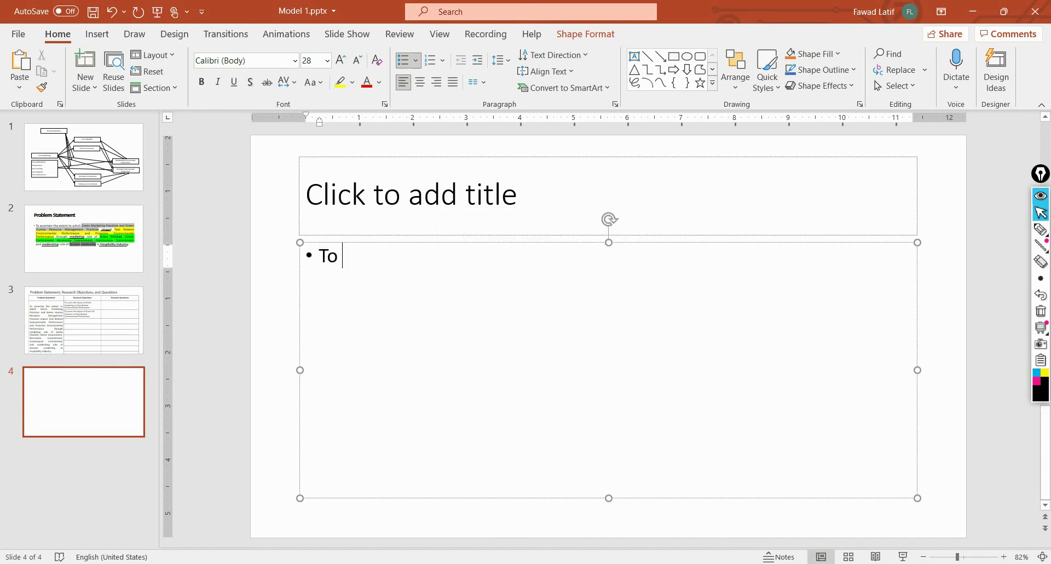
text(ascertain)
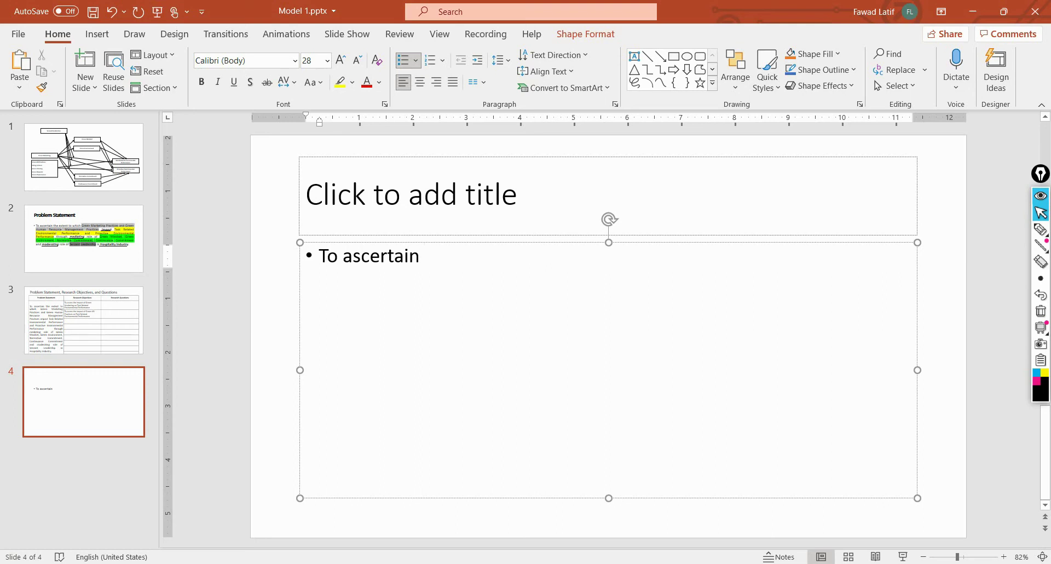
text(the mediating ro)
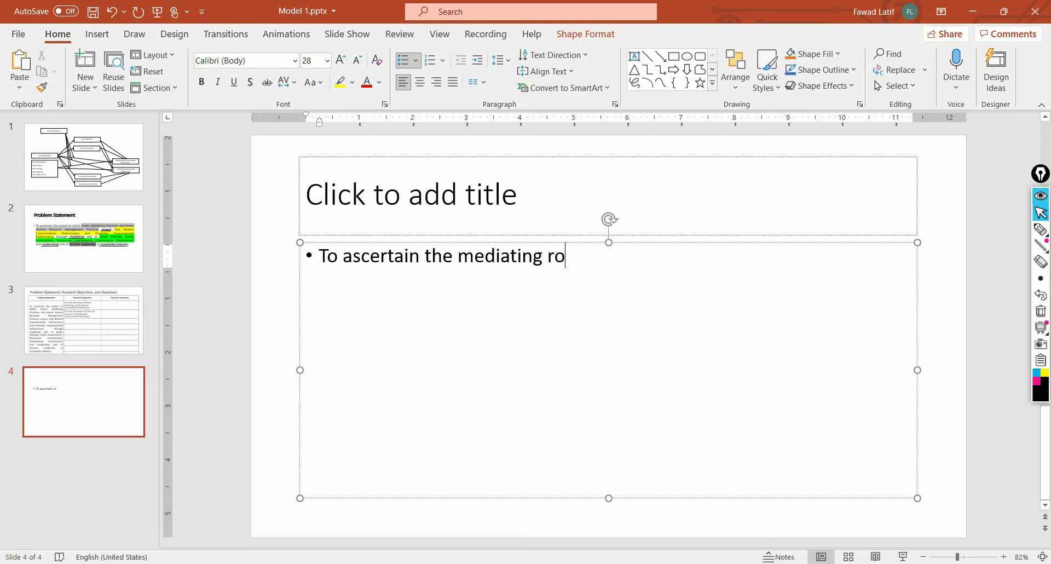
text(le of Green )
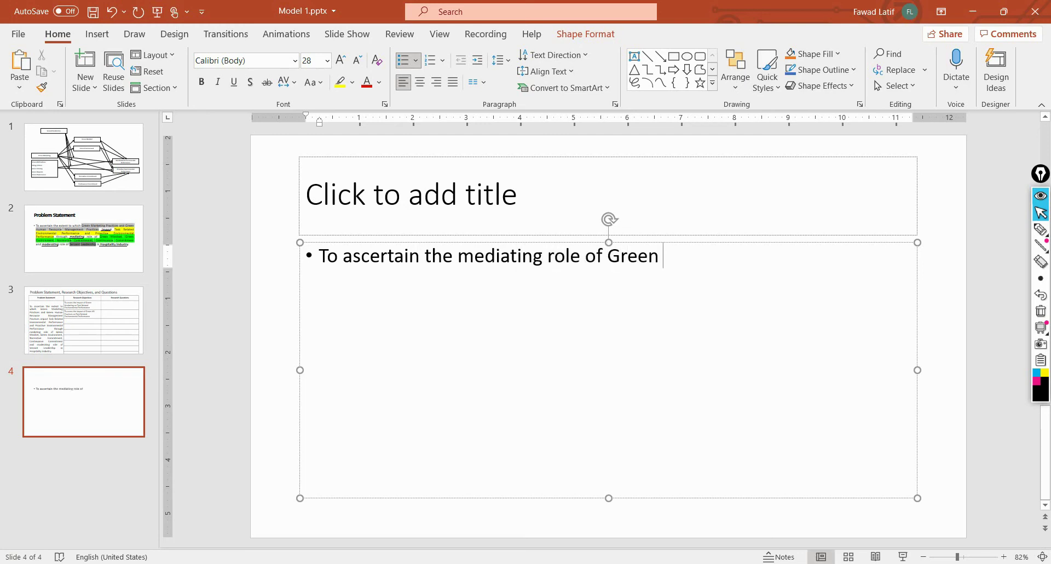
text(Mindset on )
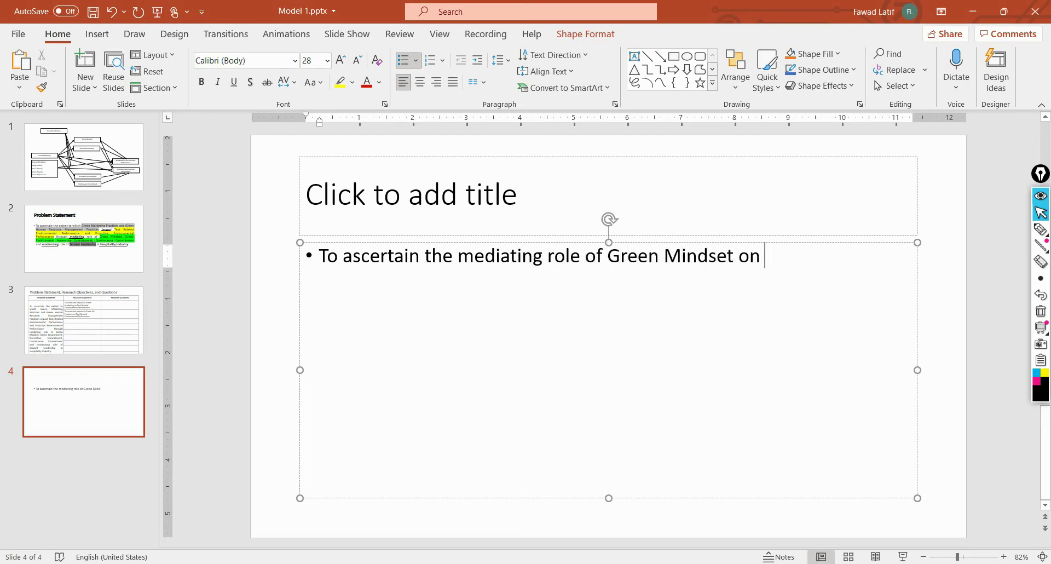
text(the relationship)
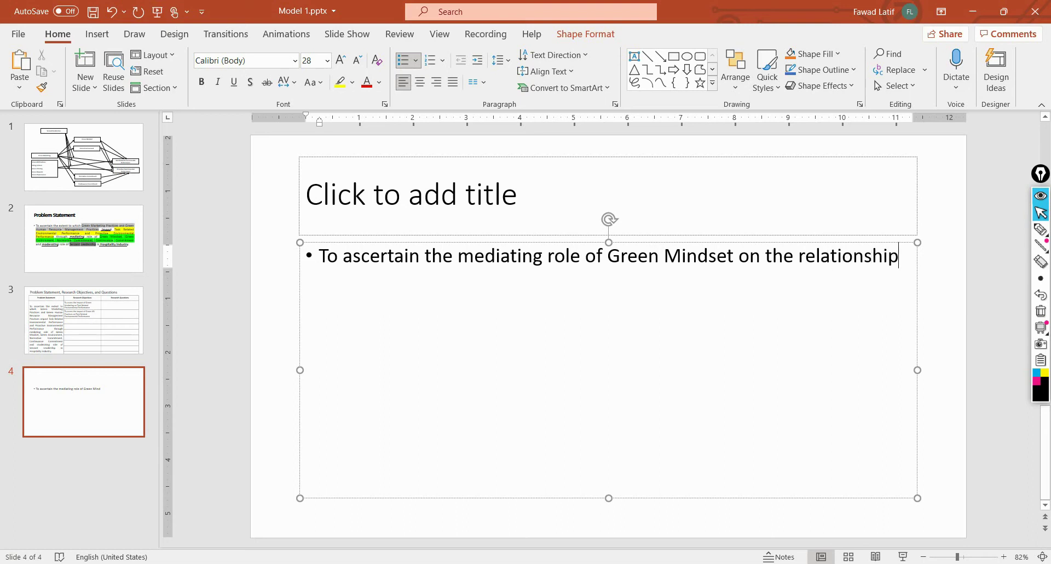
text( between GR)
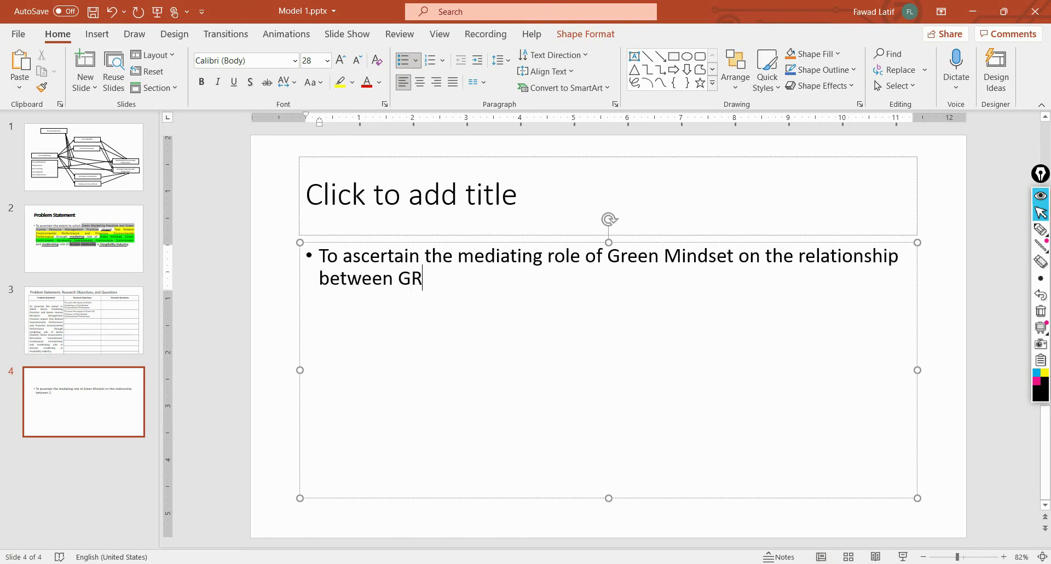
key(BackSpace)
text(reen H)
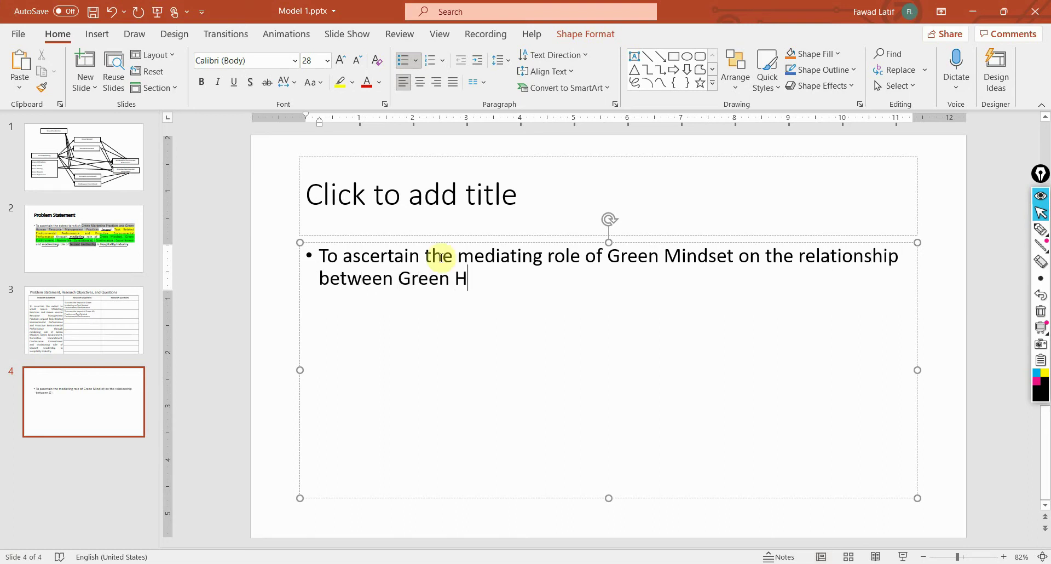
text(R Practices )
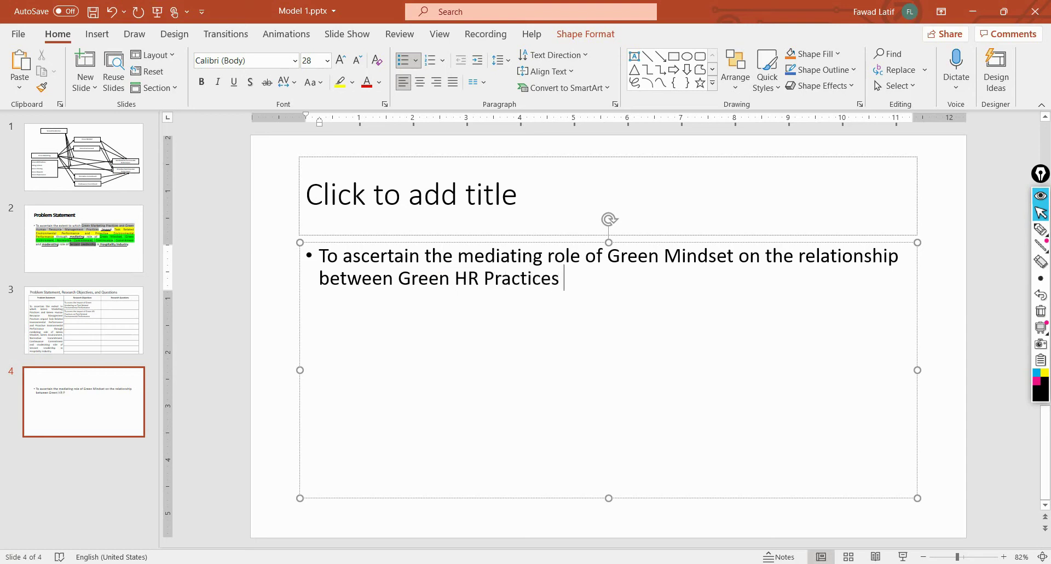
text(and Task Related E)
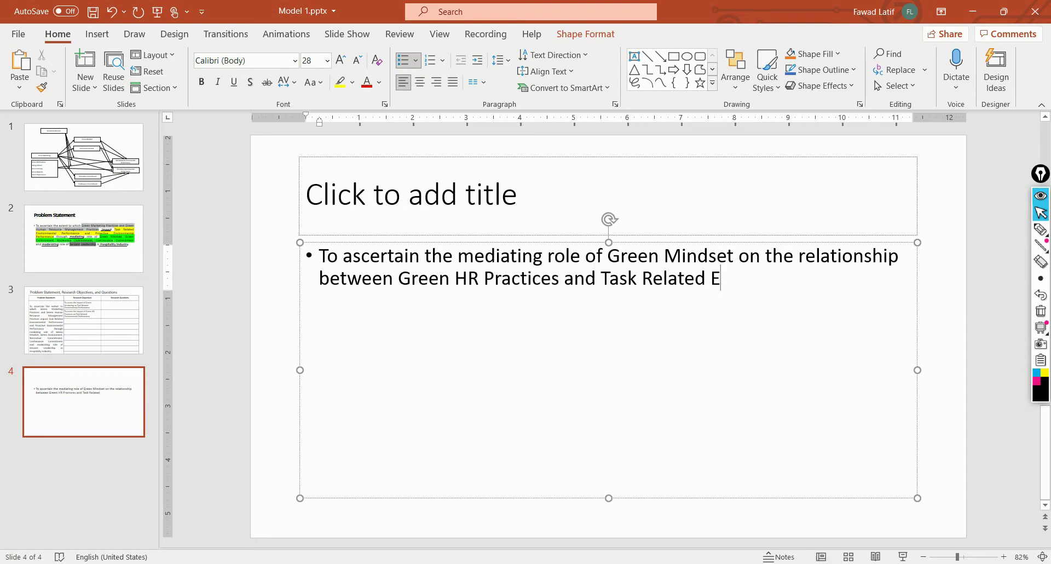
text(nvr)
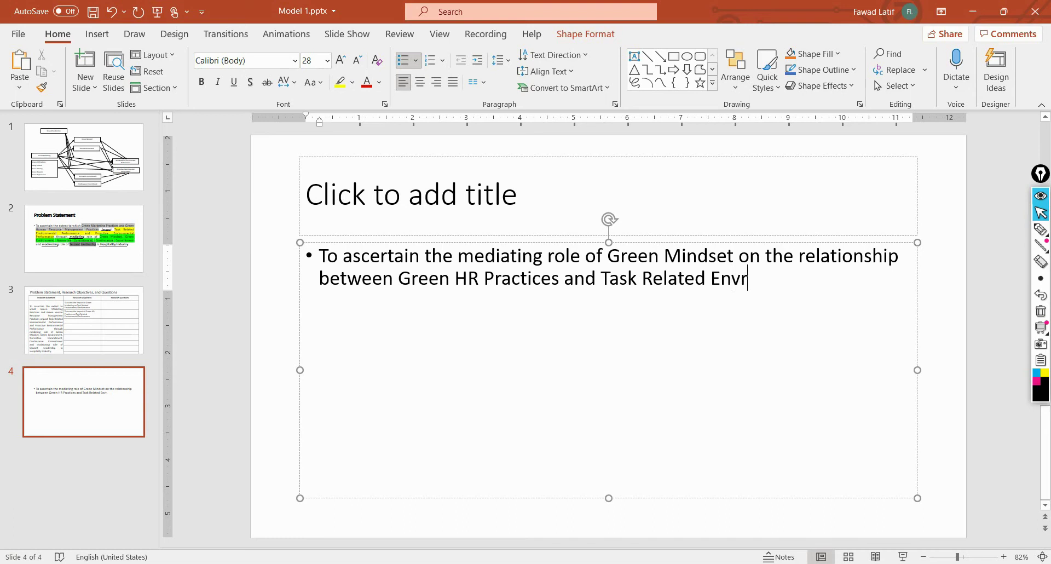
text(onmental Pra)
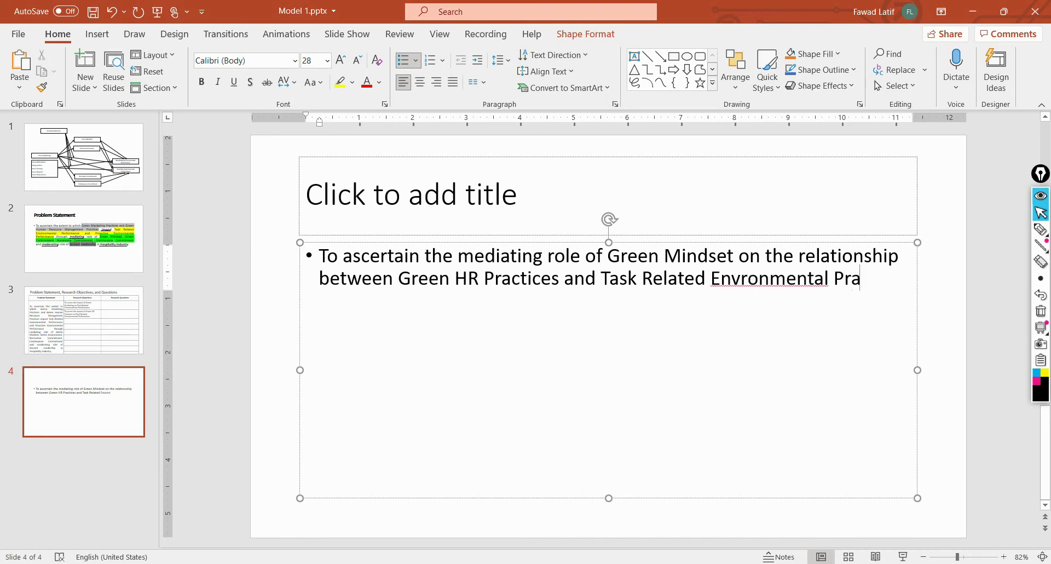
text(ctices)
key(Return)
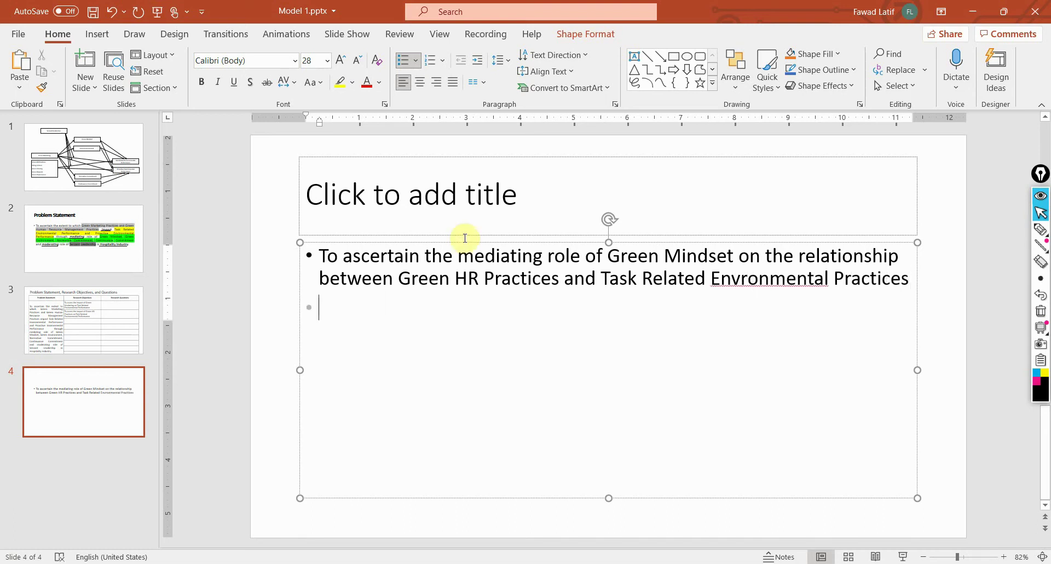
- Correct the misspelling 'Envronmental' to 'Environmental' from the spelling suggestions
click(771, 276)
right_click(772, 277)
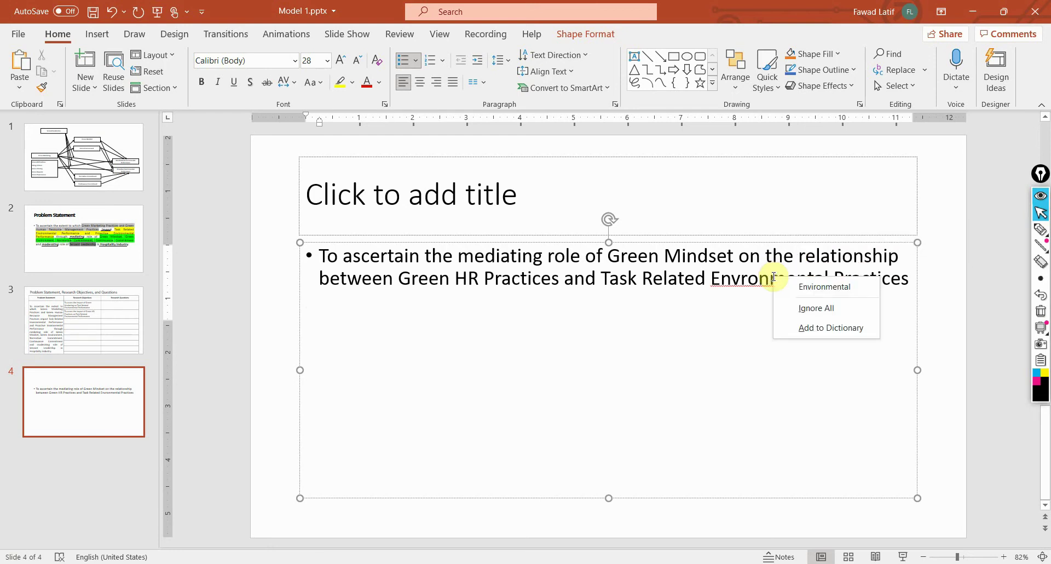
click(794, 289)
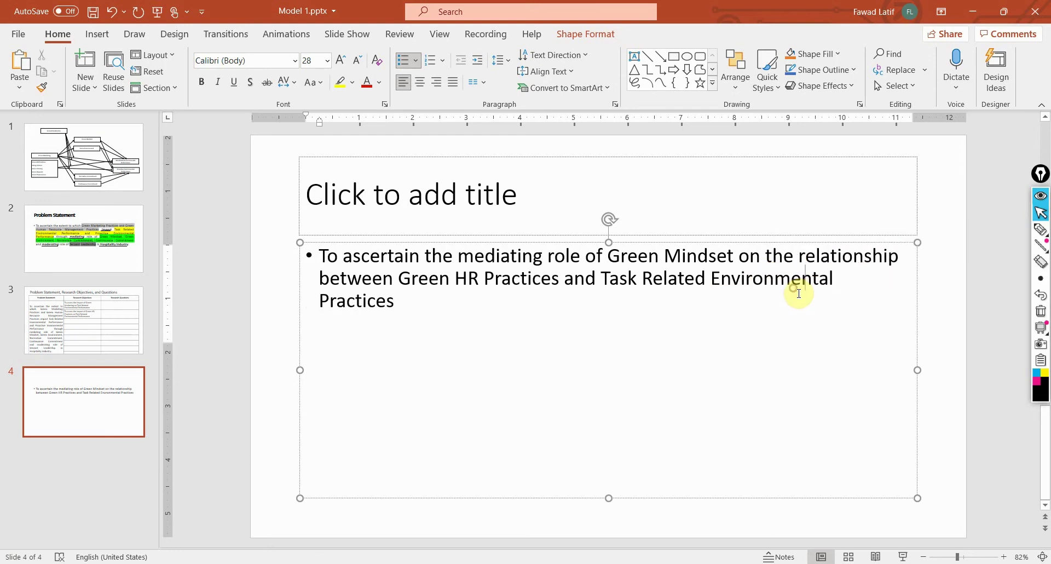
- Add an indented sub-bullet 'To assess the impact of Green HR Practices on Green Mindset'
click(436, 303)
key(Down)
click(478, 61)
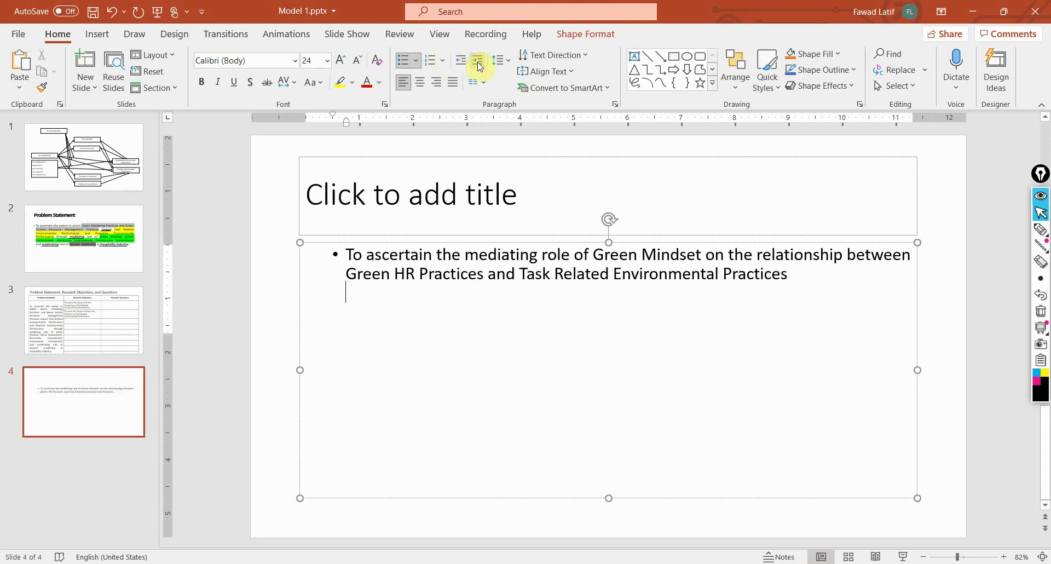
key(ctrl+z)
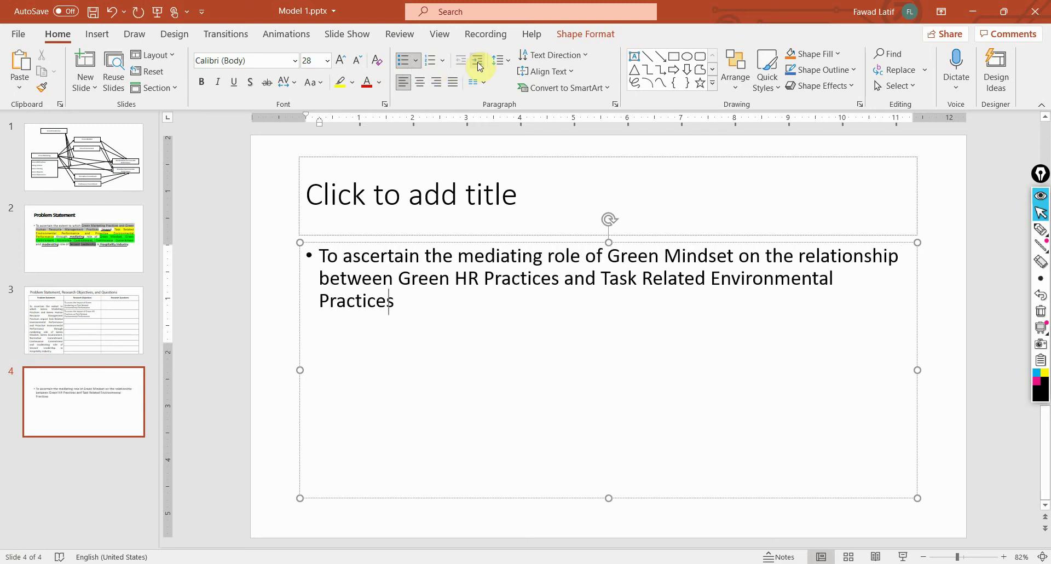
key(Return)
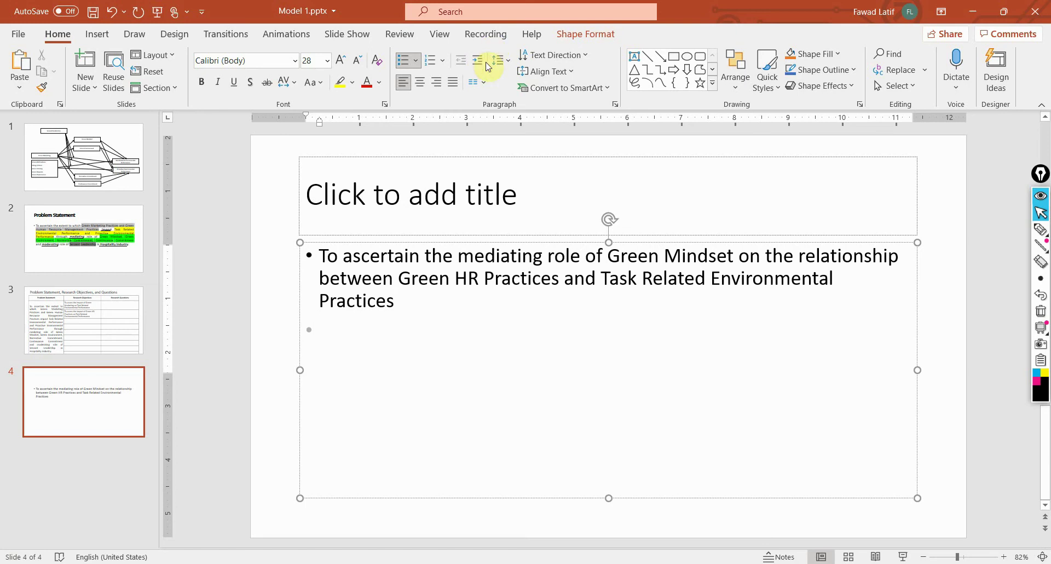
click(477, 62)
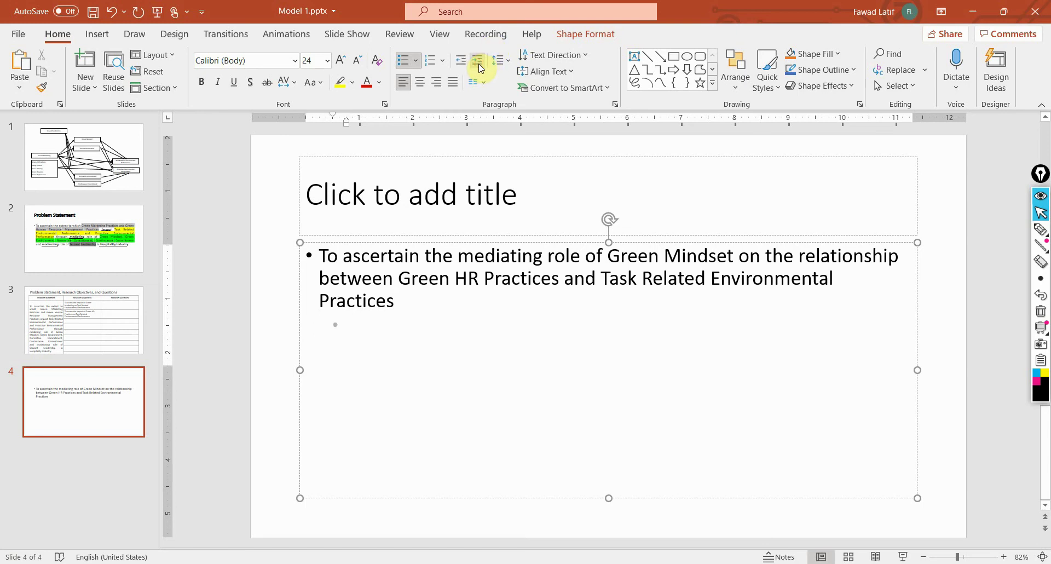
text(To assess the impact of )
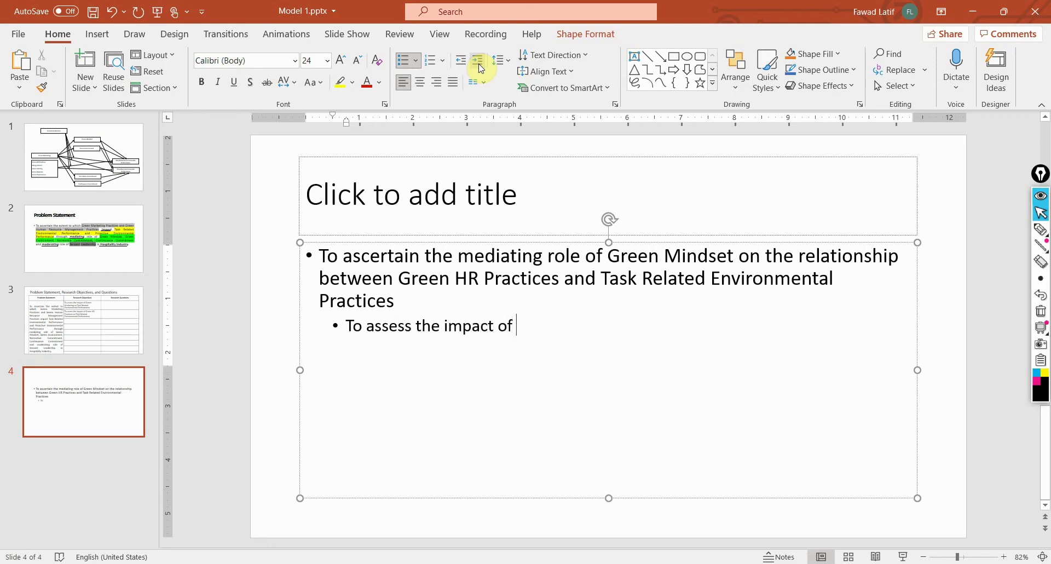
text(GR)
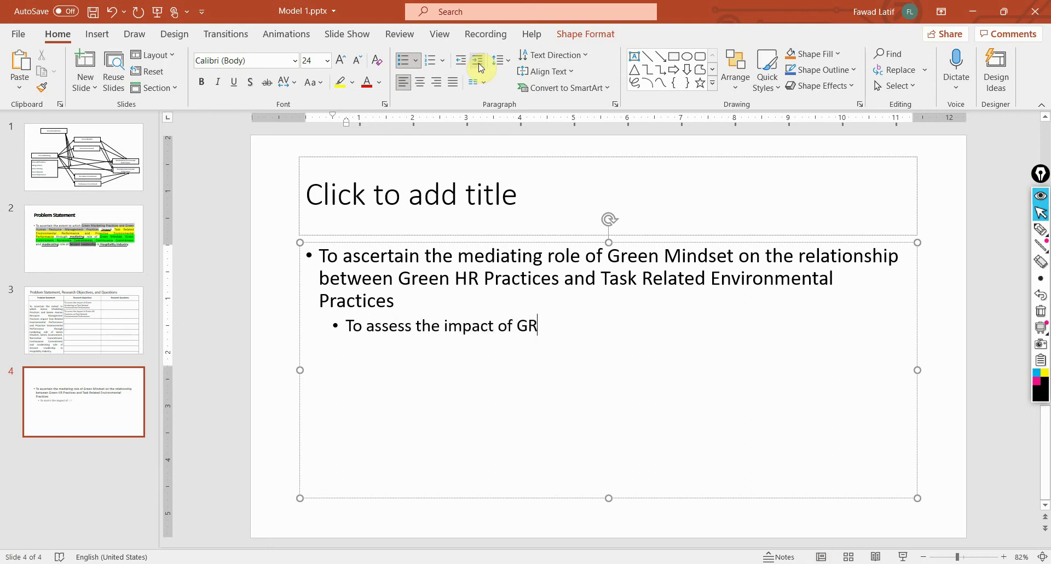
key(BackSpace)
text(reen HR Pra)
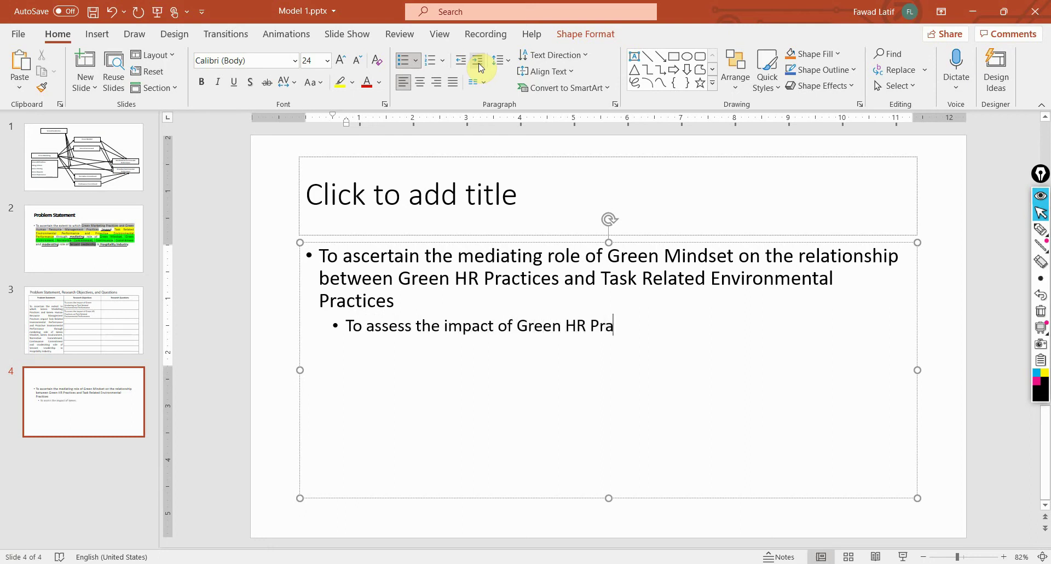
text(ctices on Gr)
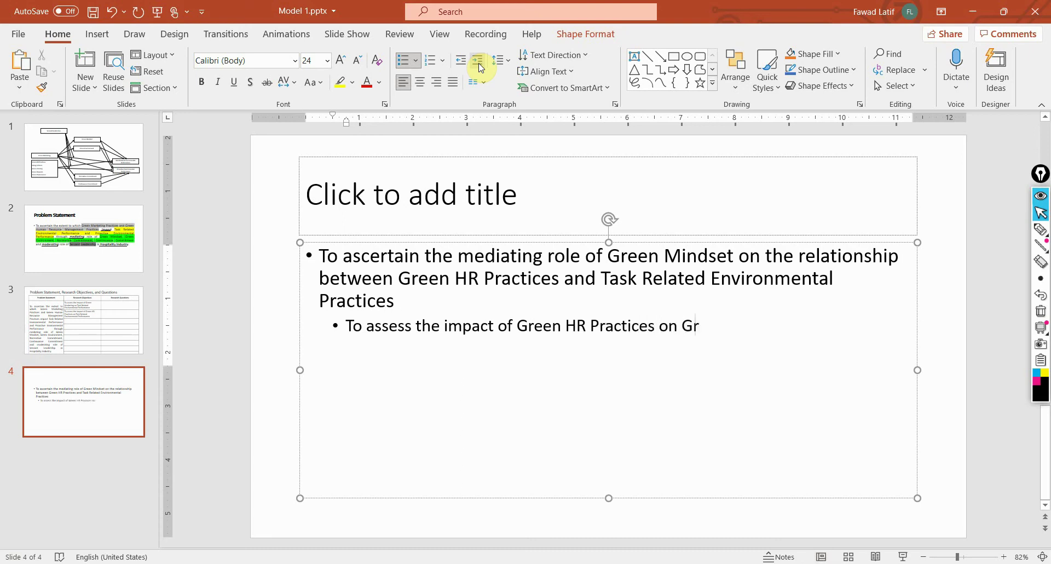
text(een Mindset)
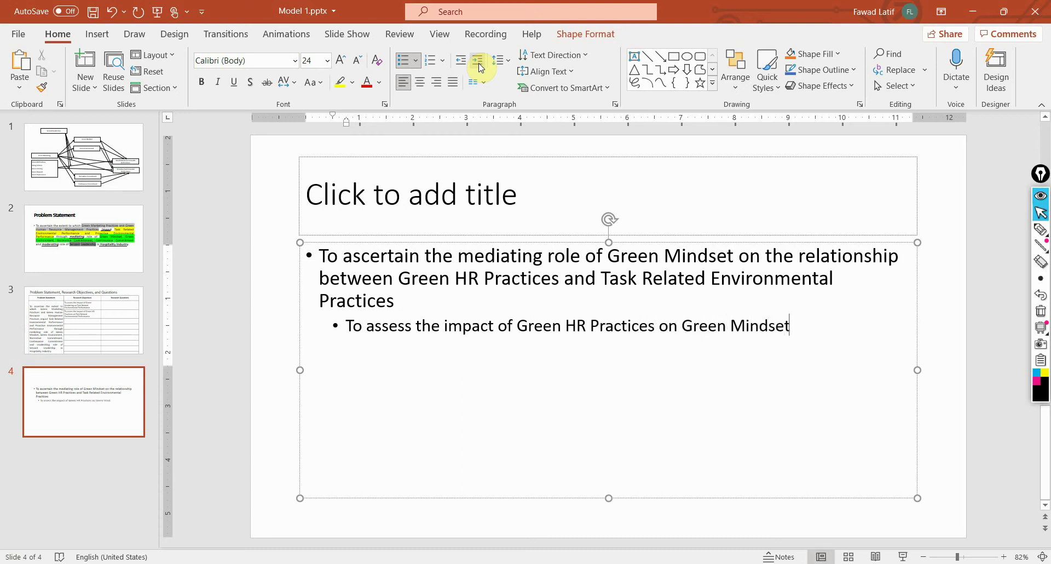
- Add a sub-bullet on Green Mindset's impact on Task Related Environmental Practices, fixing 'Environmental'
key(Return)
text(To ascertain th)
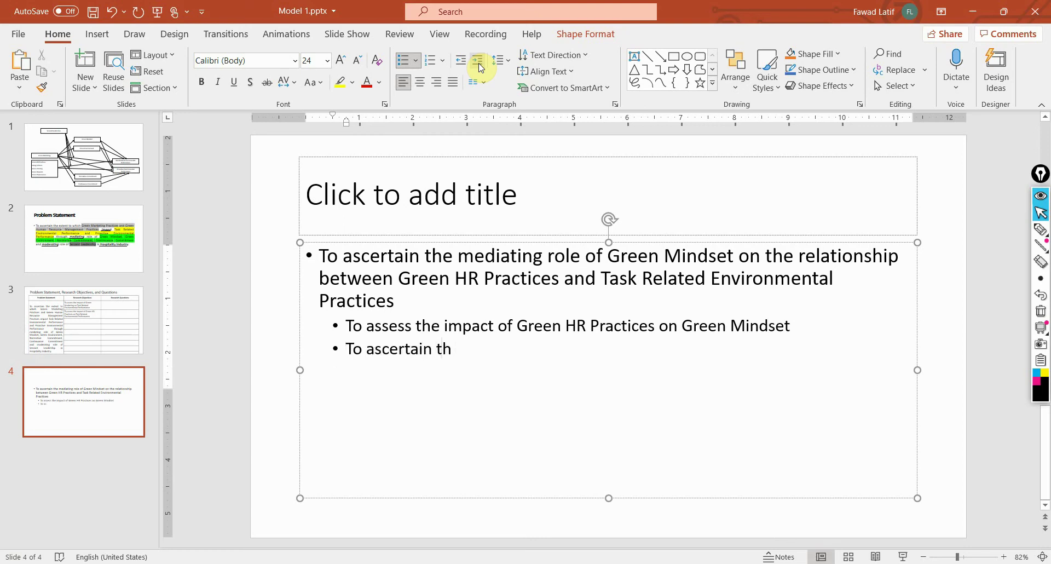
text(e impact of )
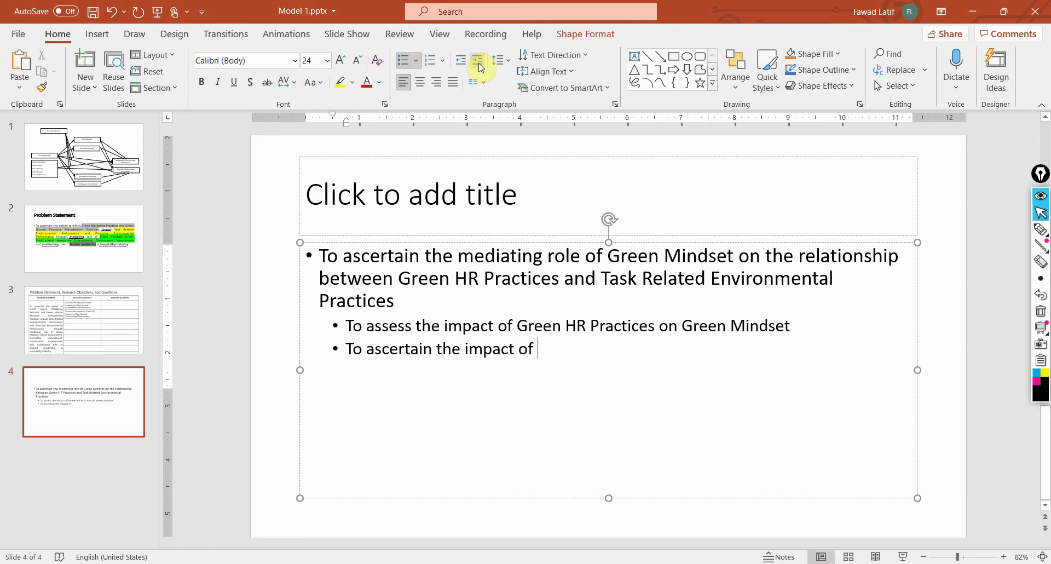
text(Green Mind)
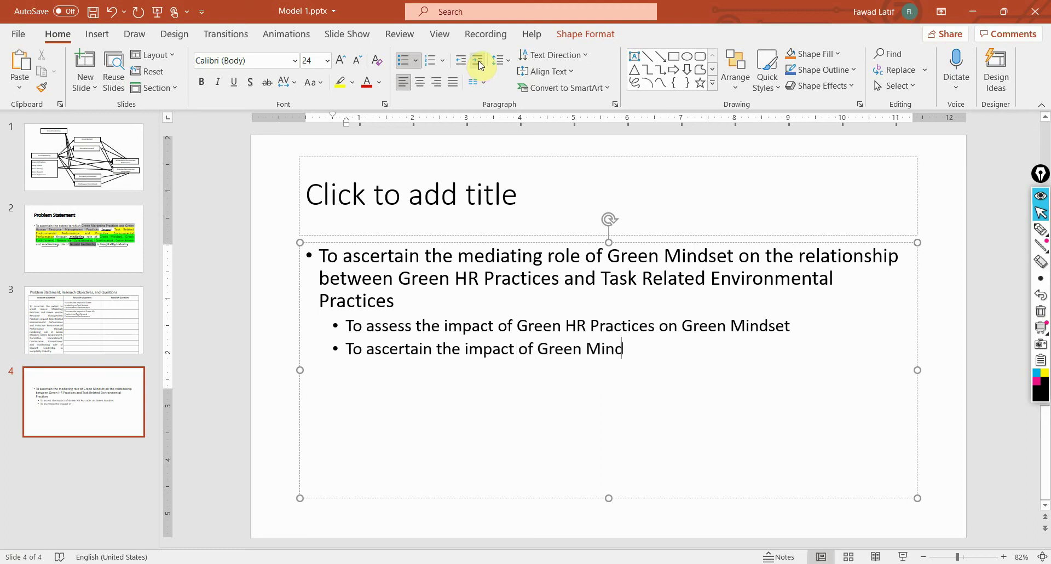
text(eset on Task Re)
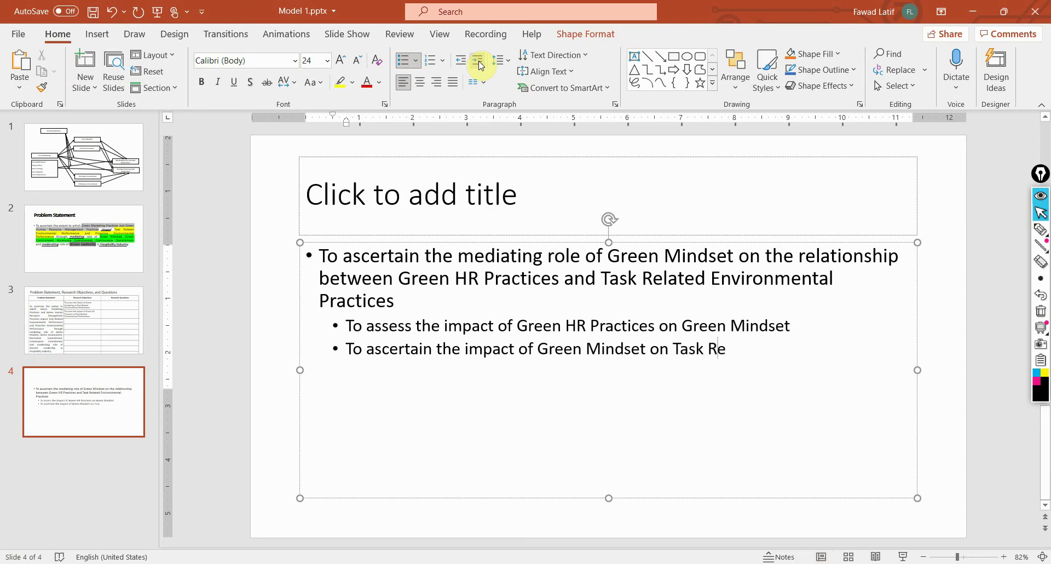
text(lated Envronmnta;l)
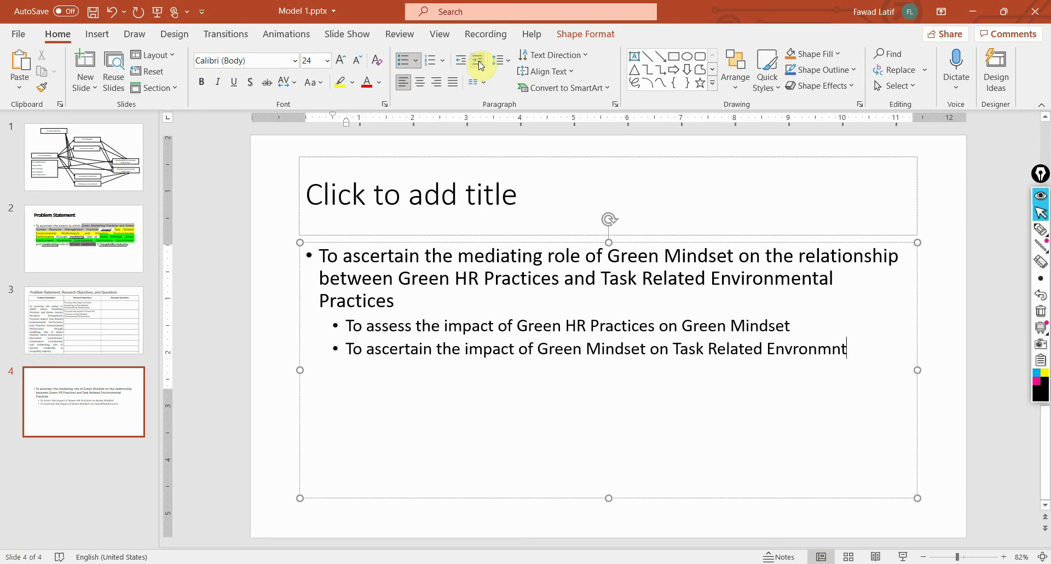
key(BackSpace)
key(BackSpace)
text(l)
text(i)
text(Practices)
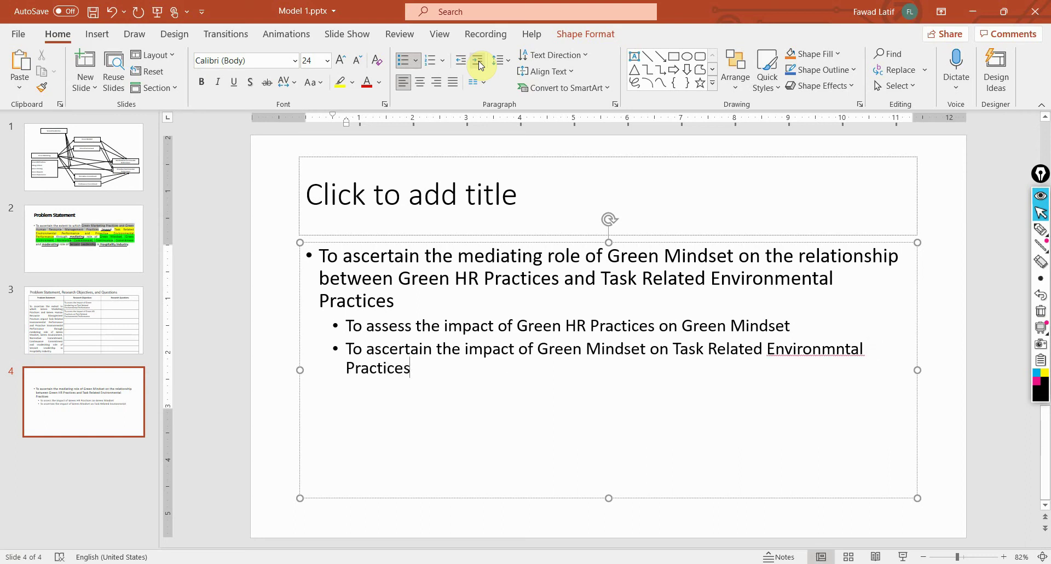
key(Return)
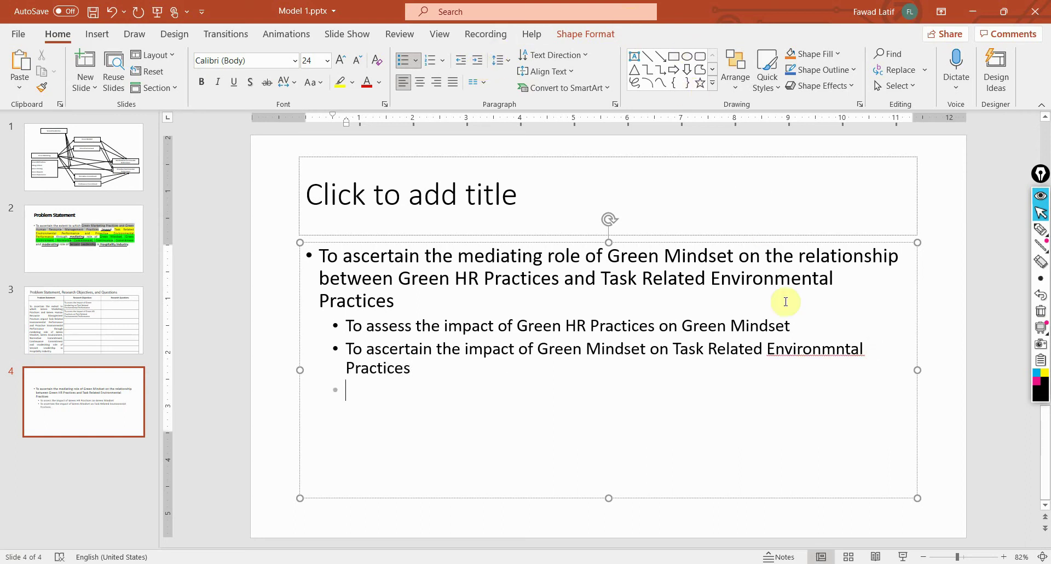
right_click(805, 355)
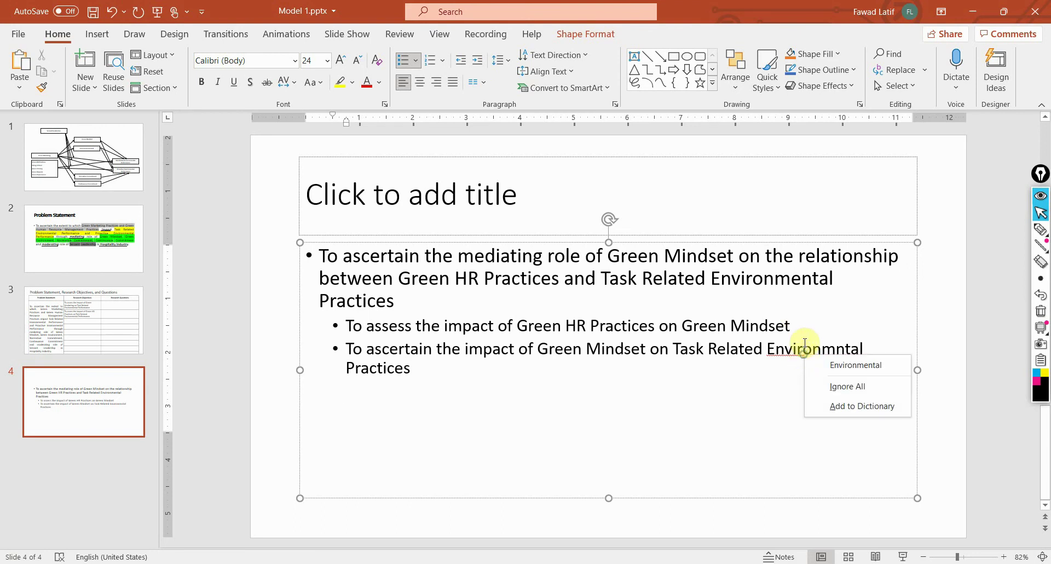
click(839, 364)
- Add a third sub-bullet on Green HR Practices' impact, reusing 'Task Related Environmental Practices'
click(489, 383)
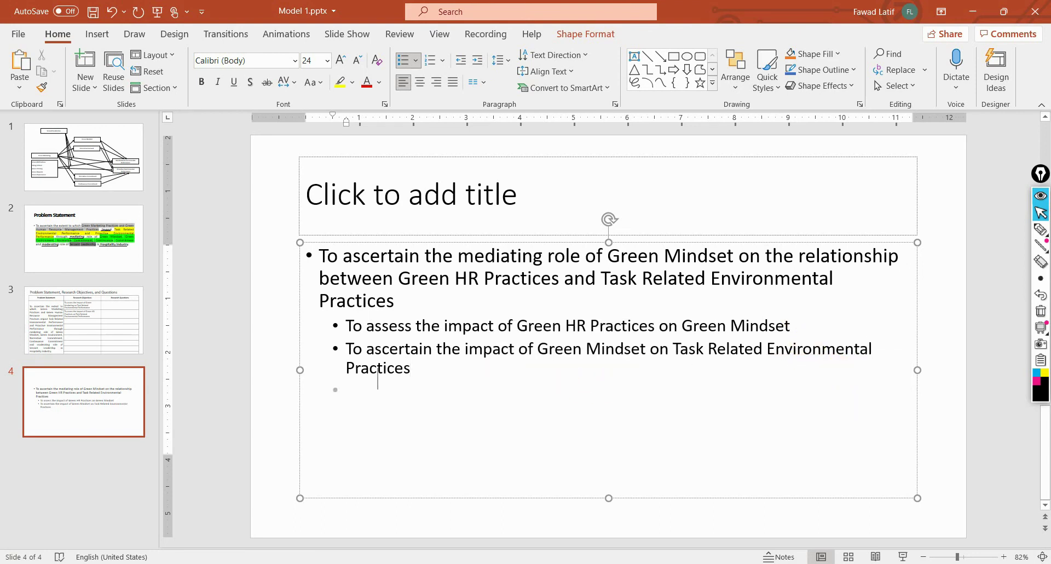
text(To find the impact)
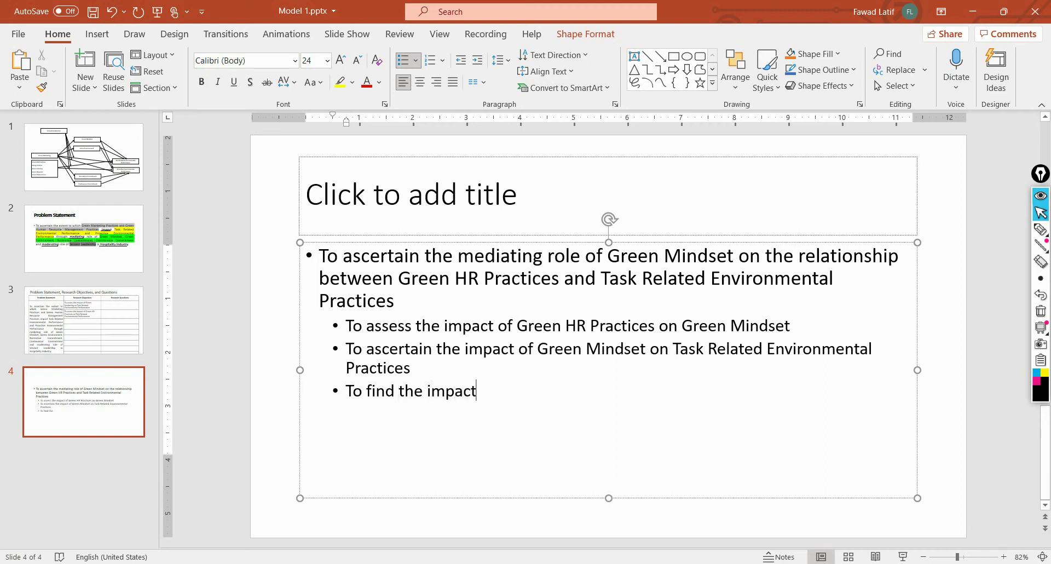
text( of Gr)
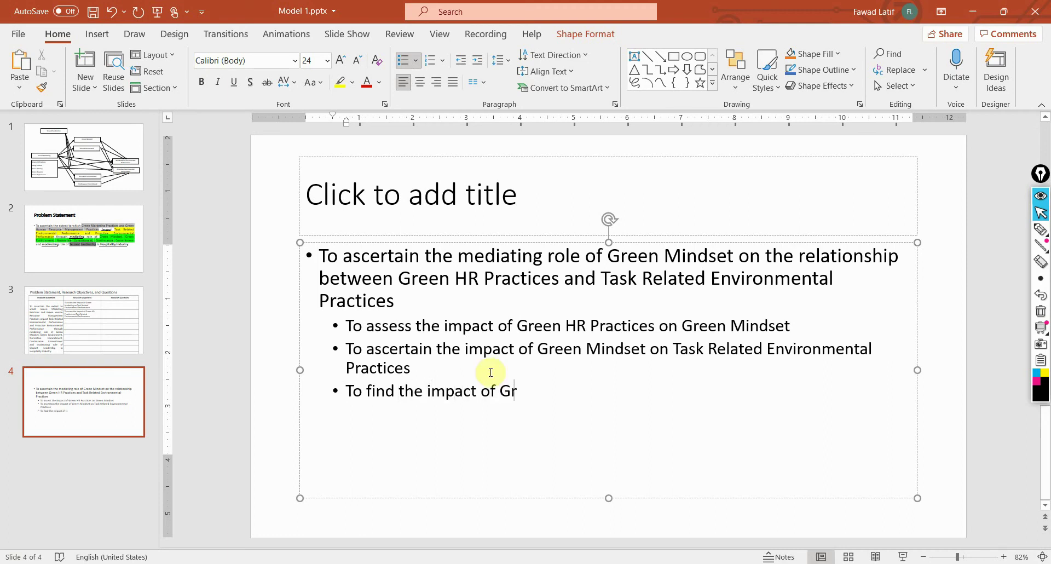
text(een HR PRactices on)
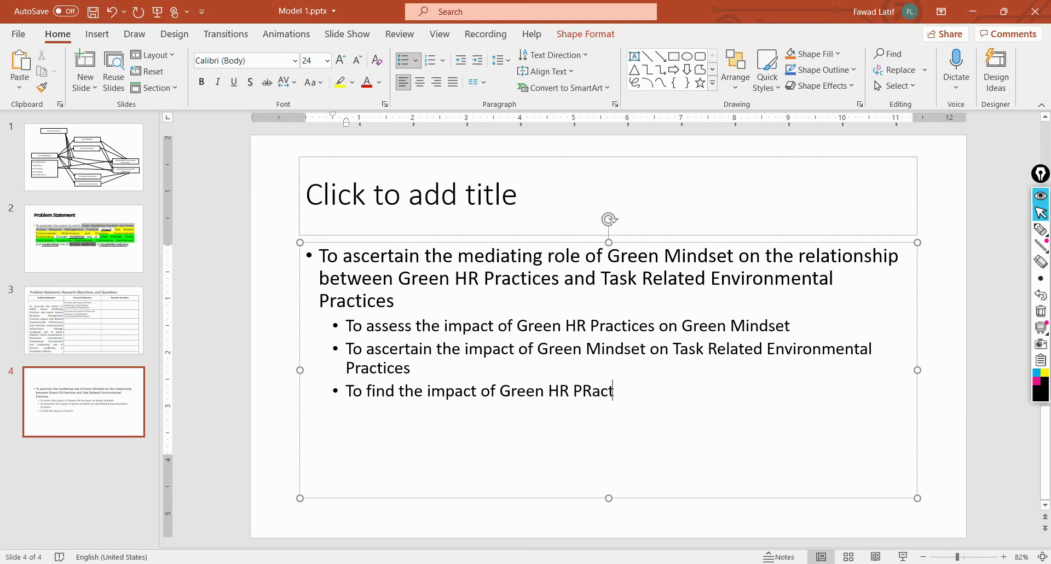
key(Up)
key(Right)
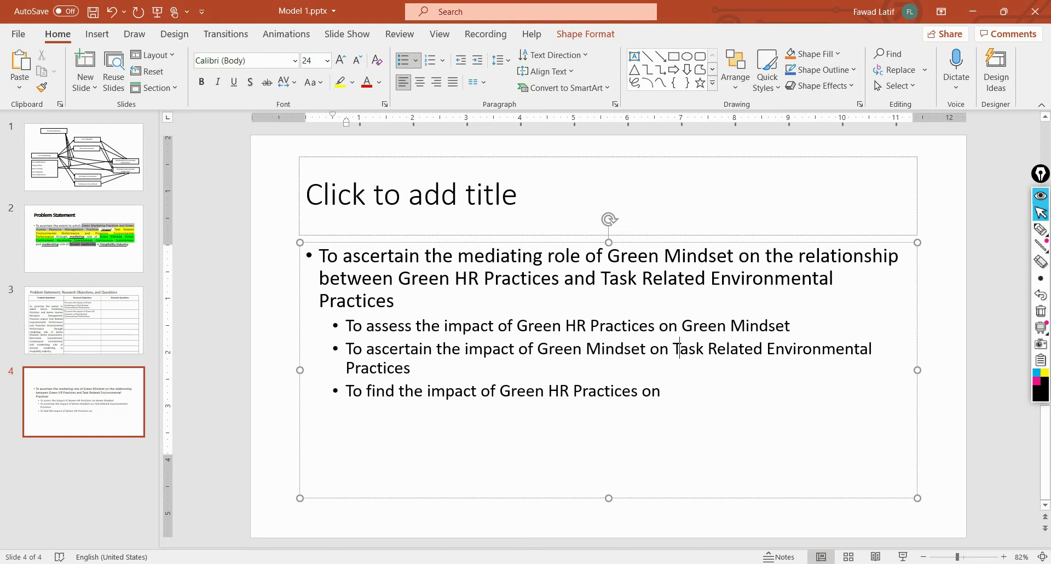
key(shift+Down)
key(ctrl+c)
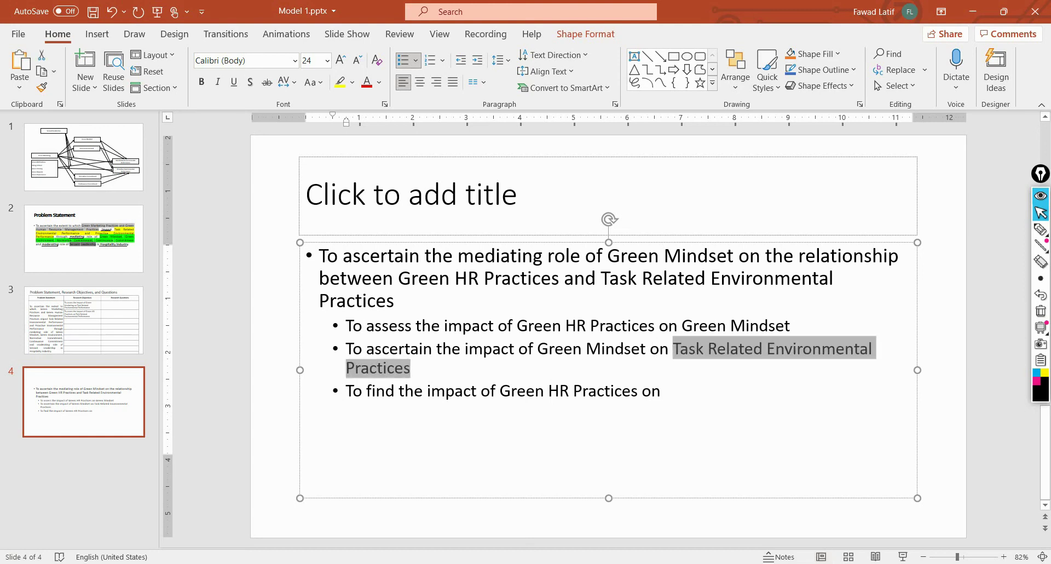
key(Down)
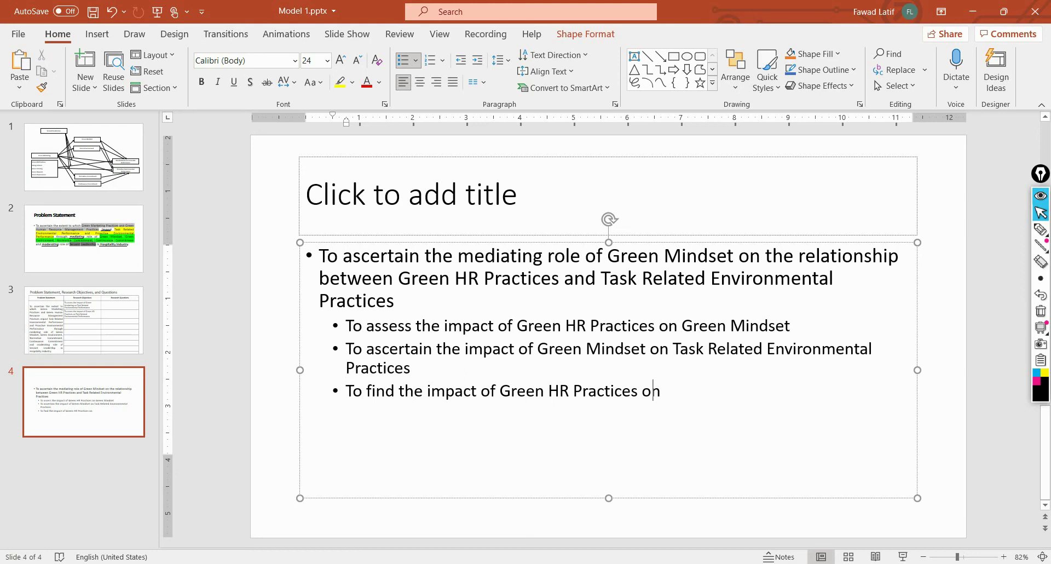
key(ctrl+v)
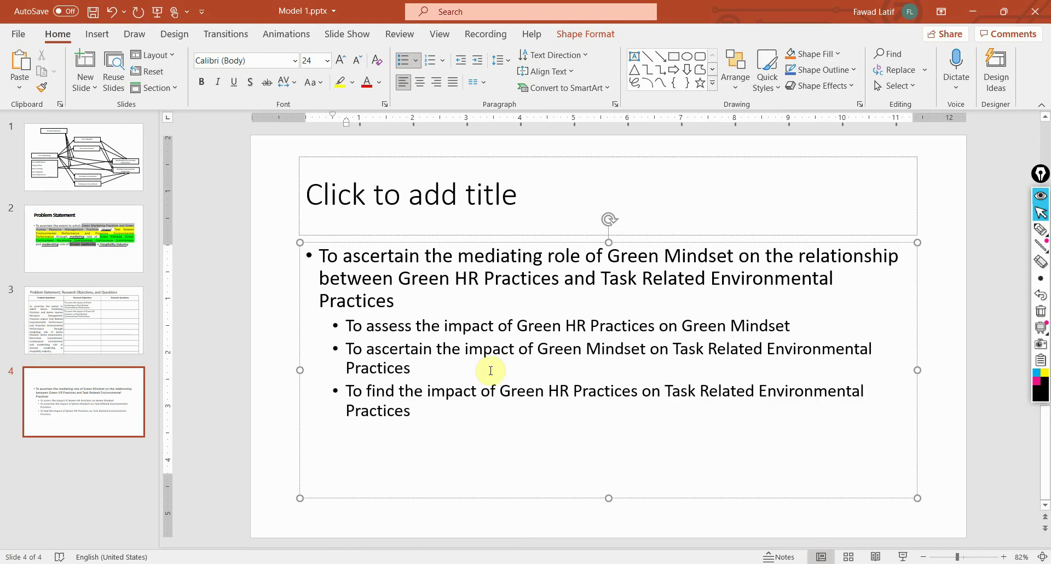
- Glance at slides 1 and 4, then display slide 3's objectives and questions table
click(129, 186)
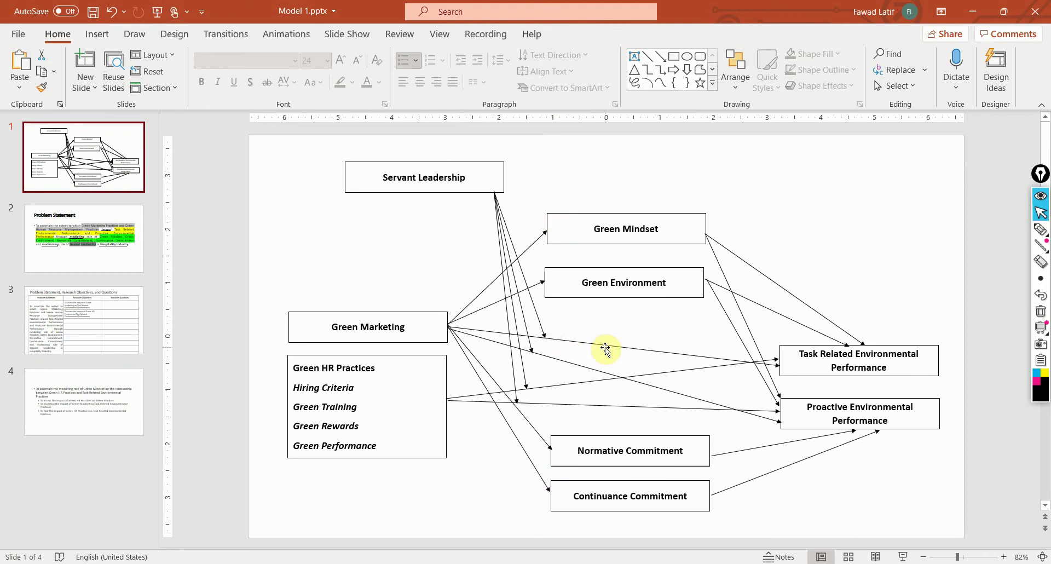
click(132, 431)
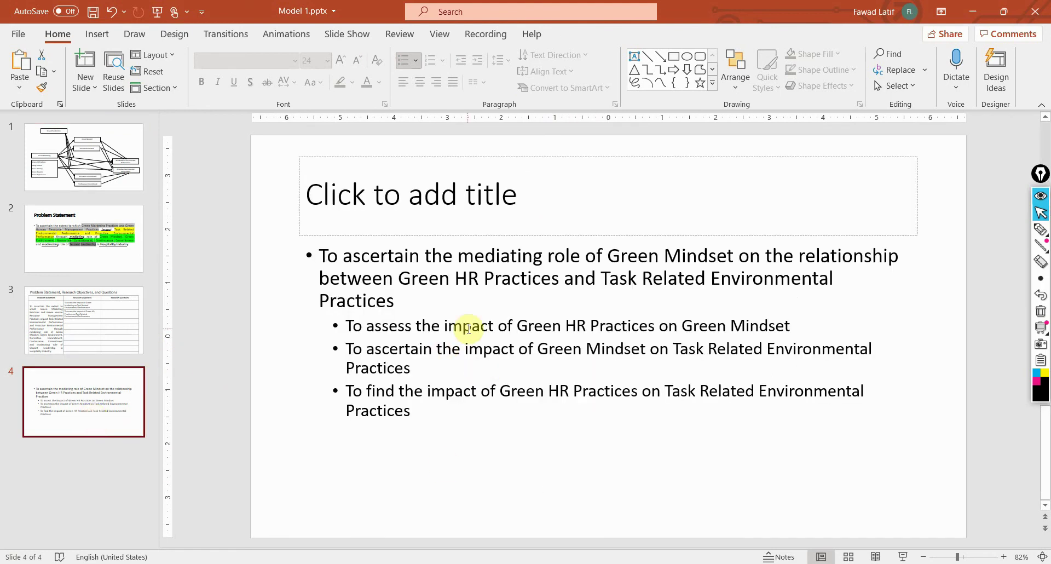
click(75, 326)
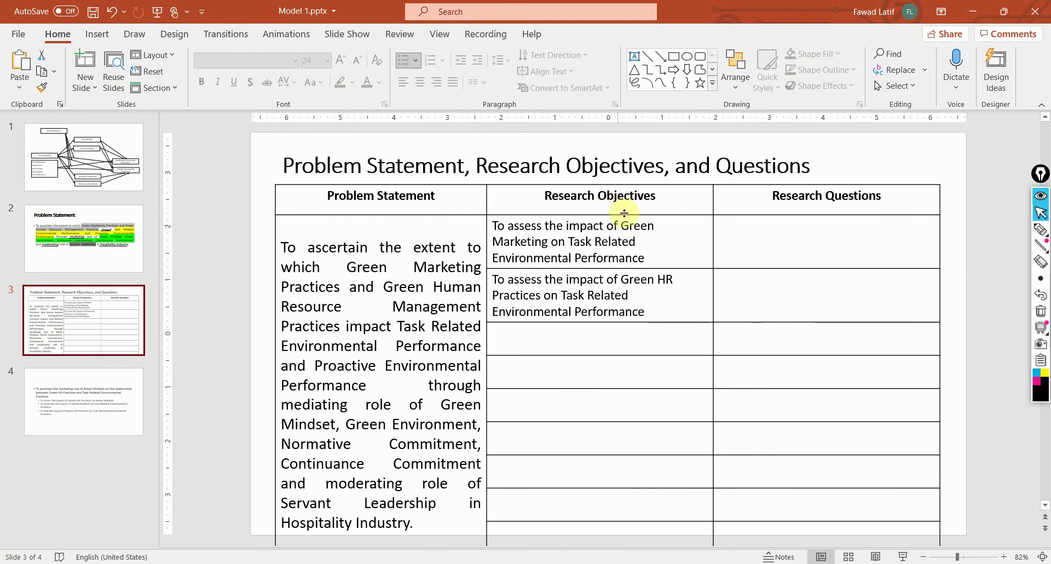
- Type 'Whether Green Marketing practices influence' into the first Research Questions cell
click(797, 260)
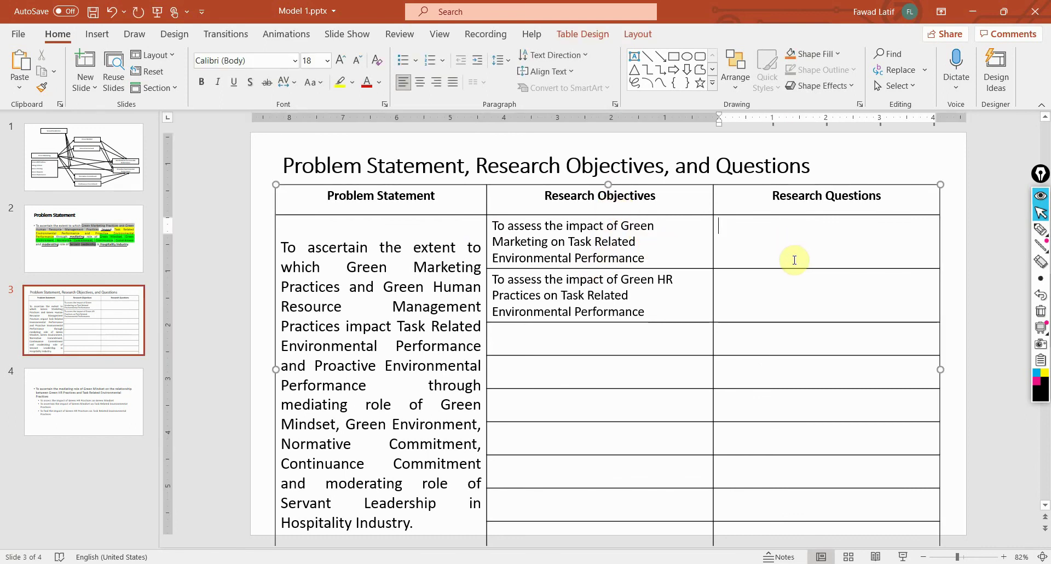
drag(678, 258, 535, 199)
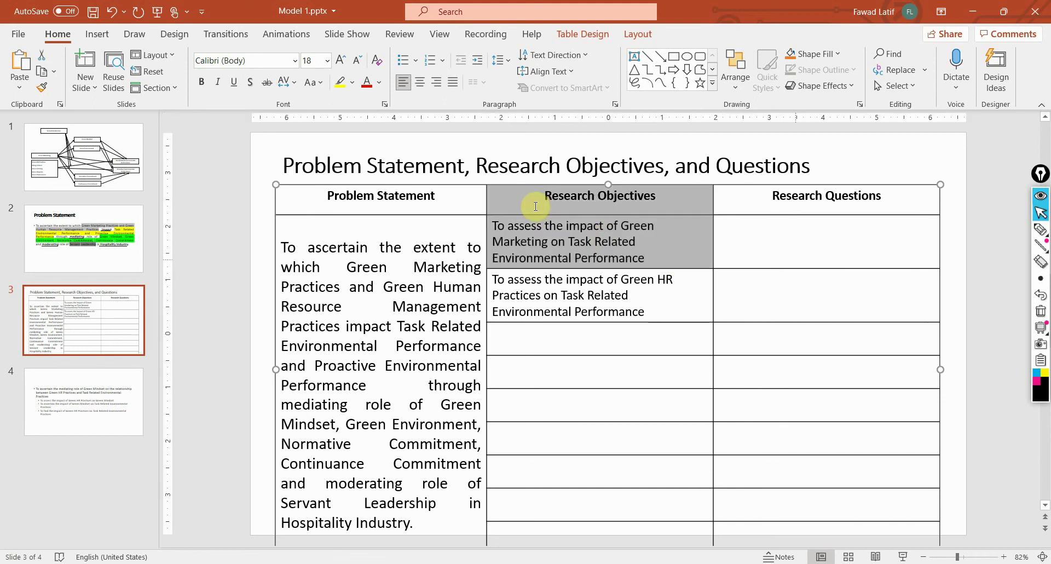
click(785, 240)
text(Whet)
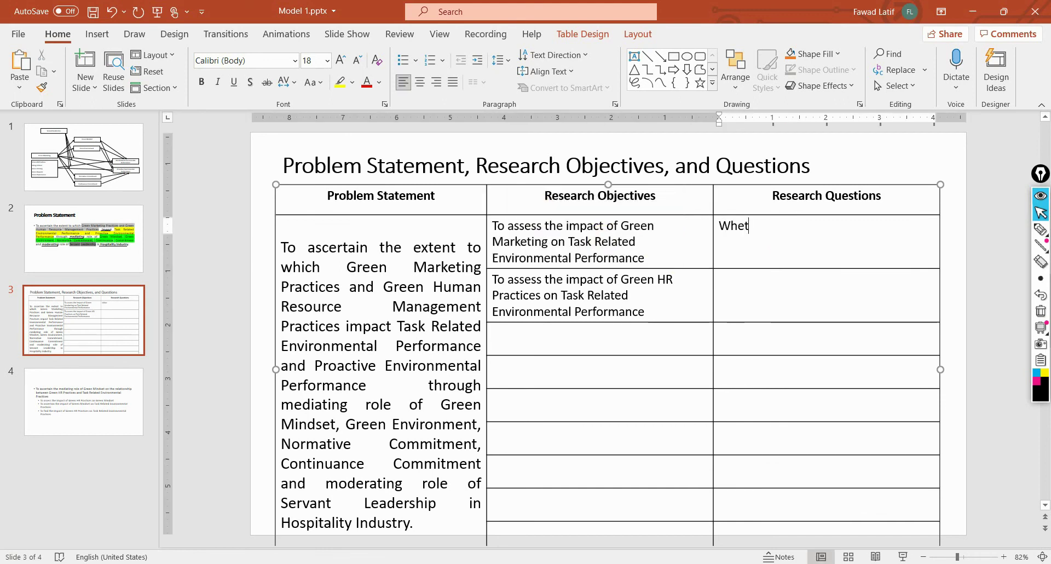
text(her Green )
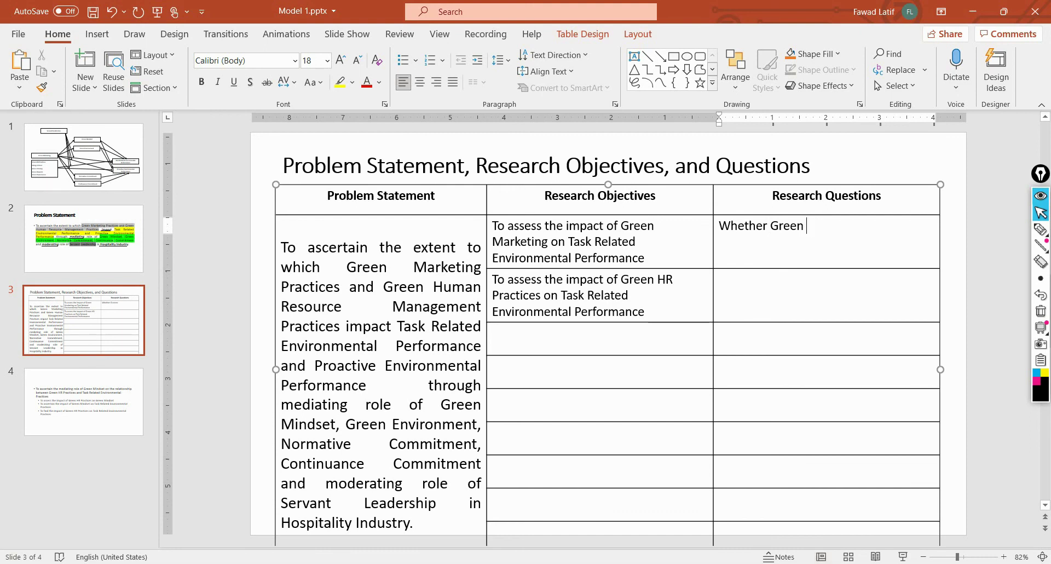
text(Marketing )
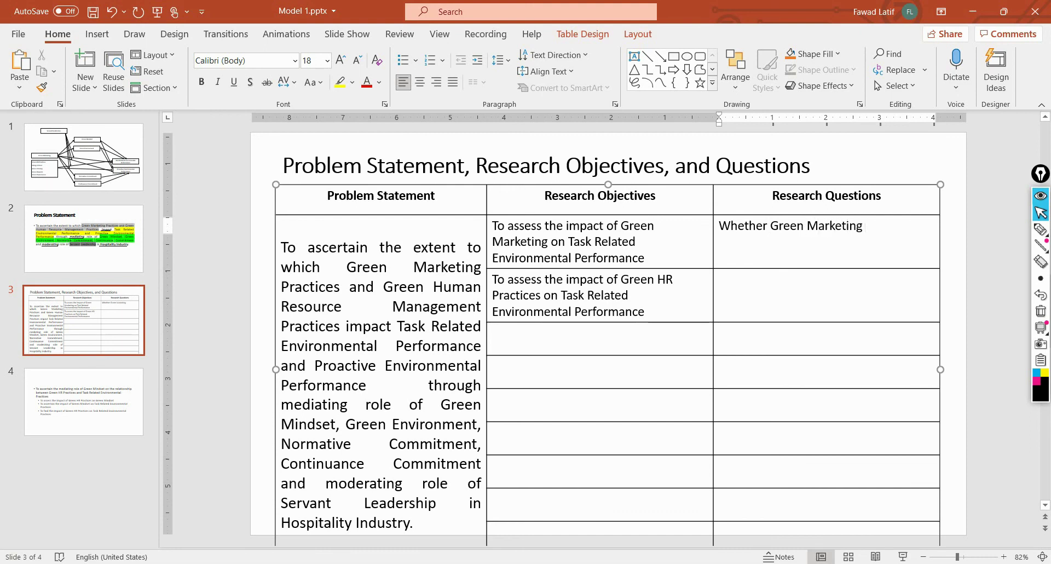
text(practices)
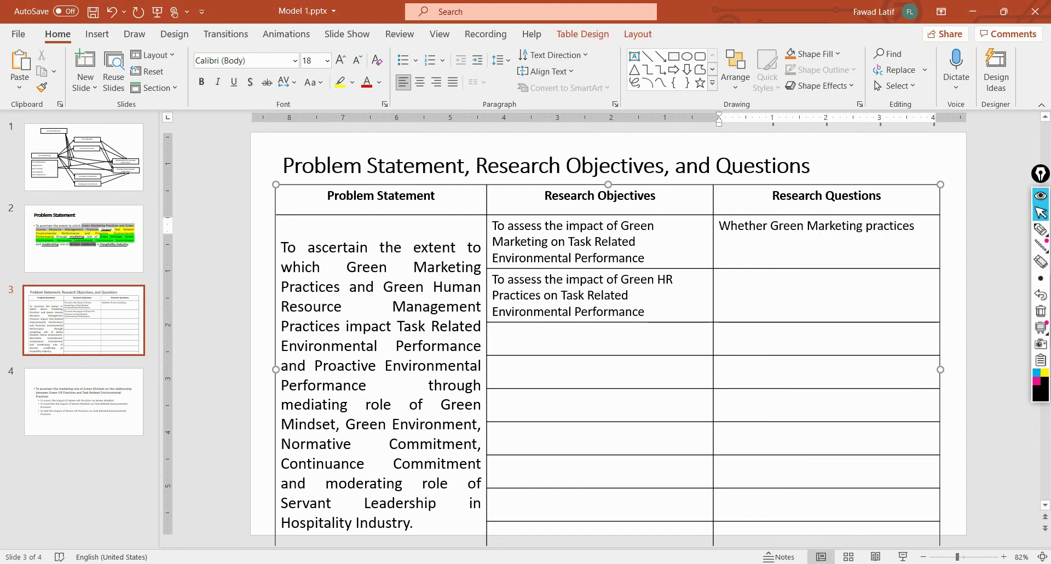
text( influe)
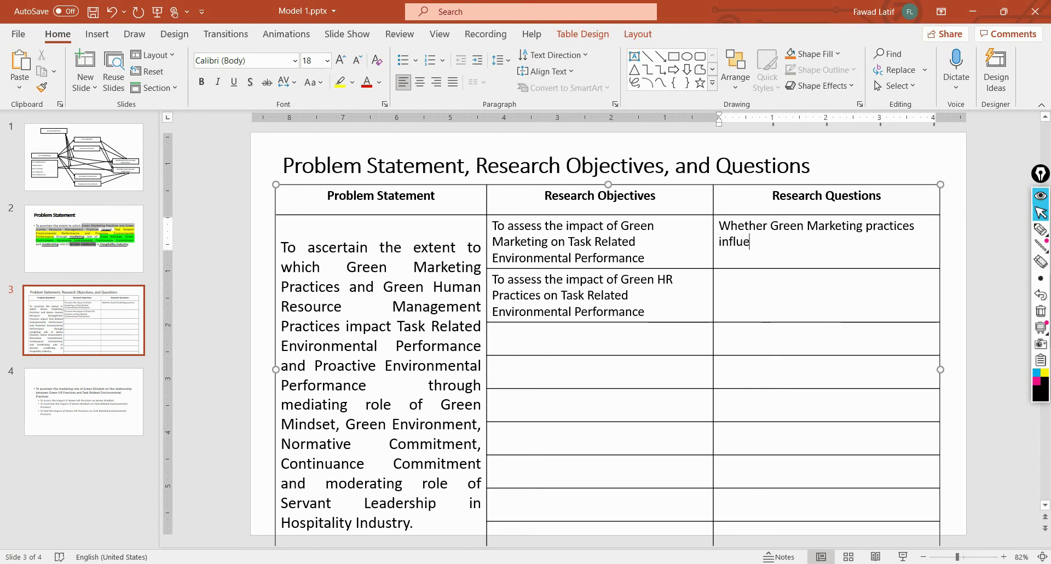
text(nce T)
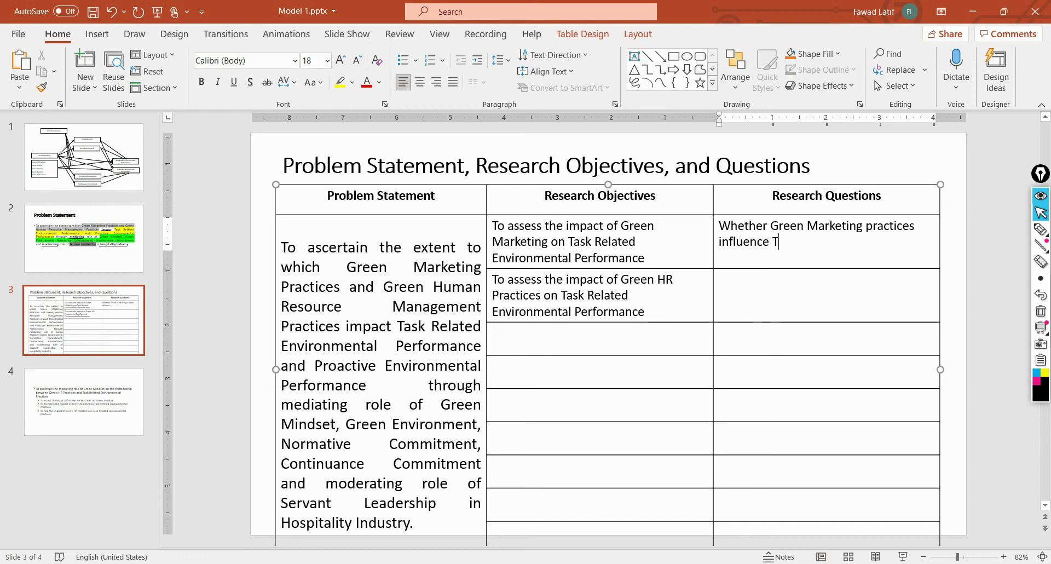
key(BackSpace)
key(BackSpace)
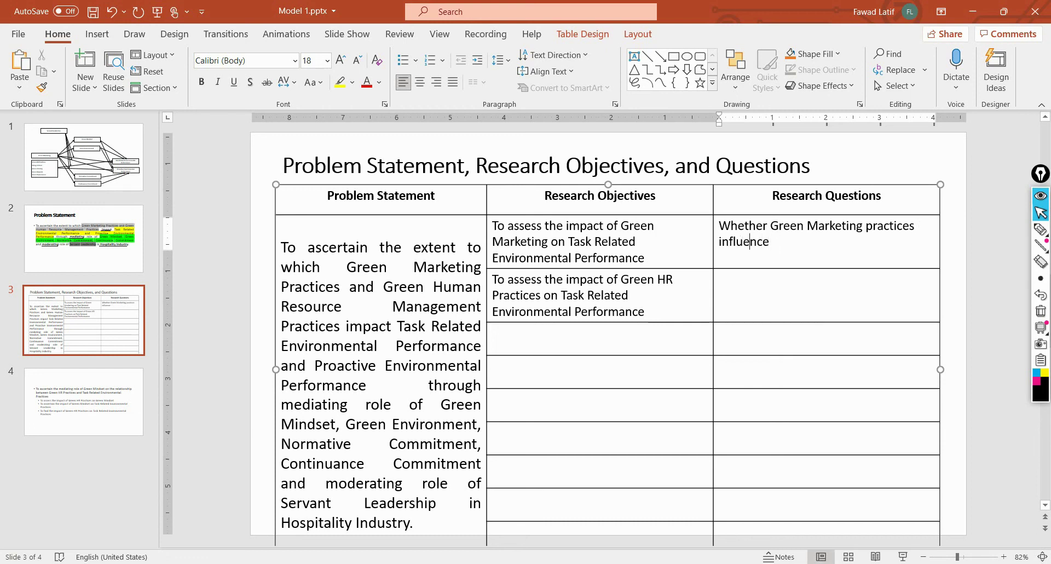
- Copy 'Task Related Environmental Performance' from the first objective and paste it after 'influence'
click(574, 239)
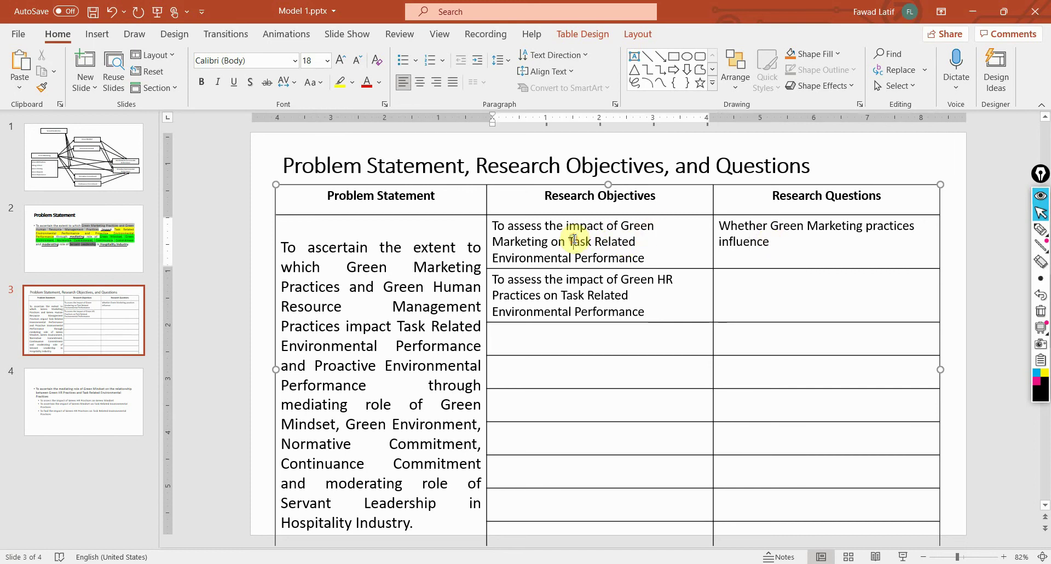
key(shift+Down)
key(shift+End)
key(ctrl+c)
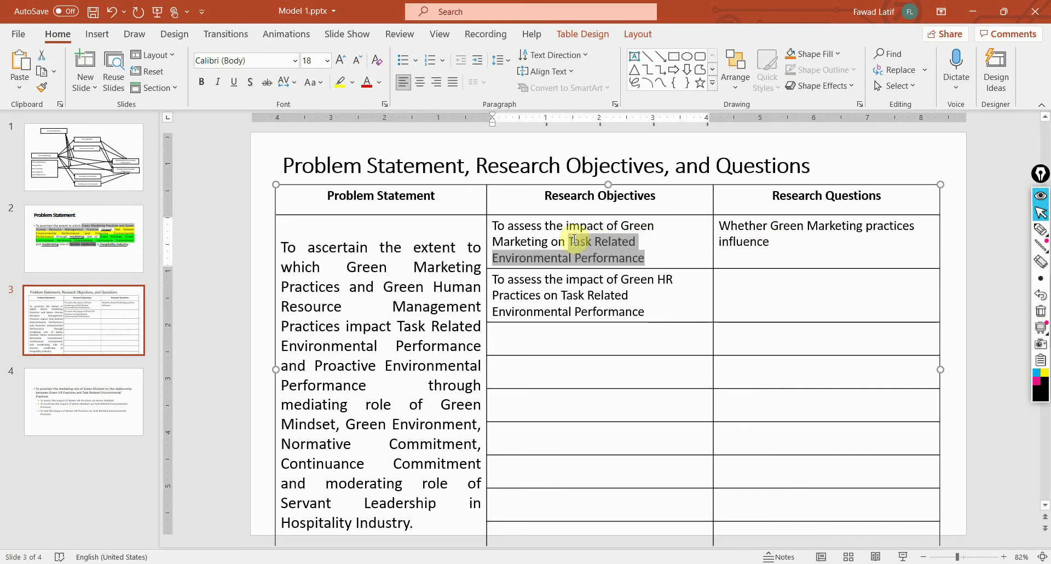
click(783, 249)
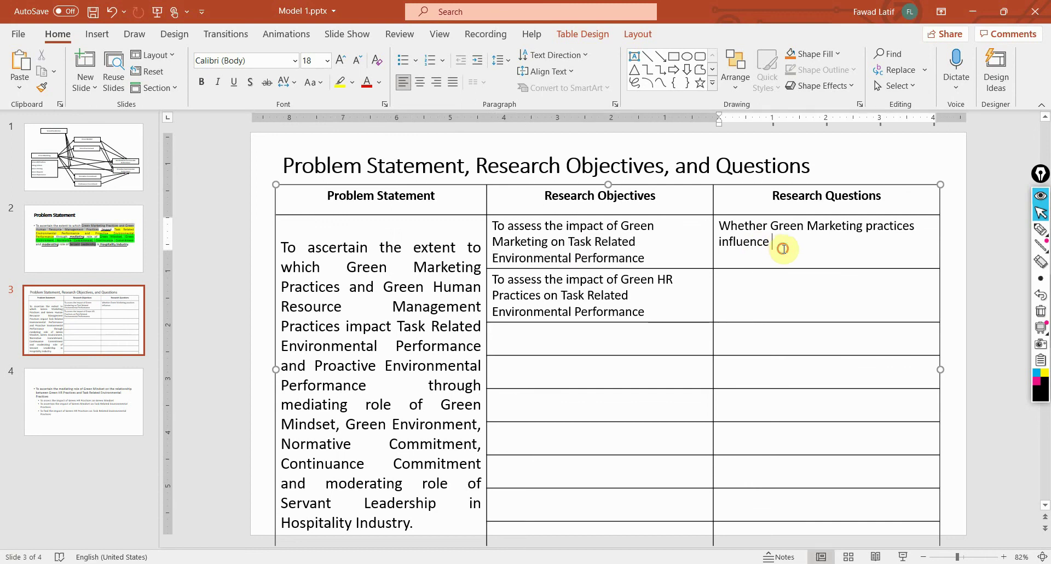
key(ctrl+v)
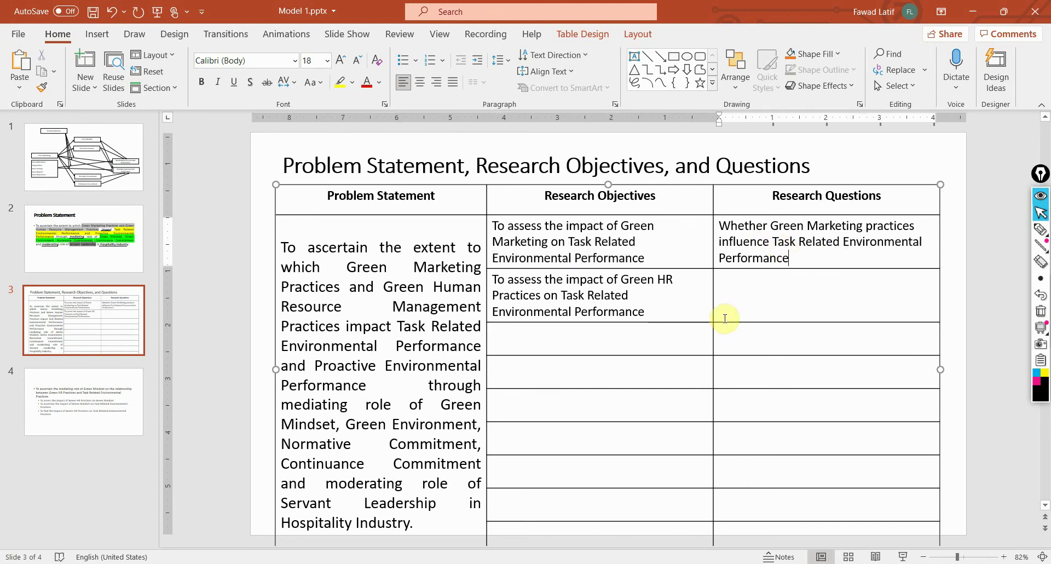
click(741, 290)
- Paste the second objective into the second question cell, replacing 'To assess the' with 'IS there an'
key(Left)
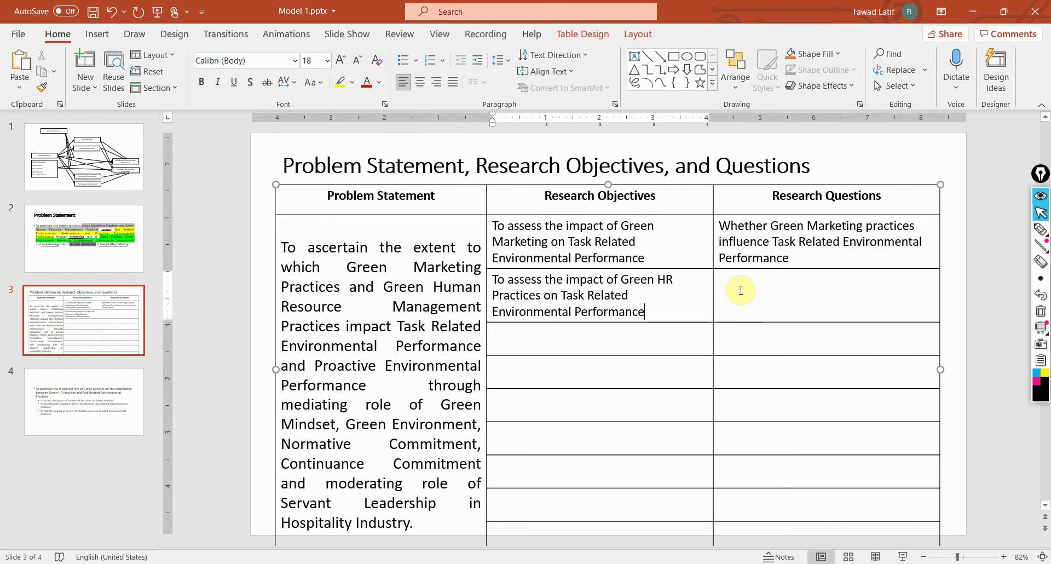
key(shift+Home)
key(shift+Up)
key(shift+Up)
key(ctrl+c)
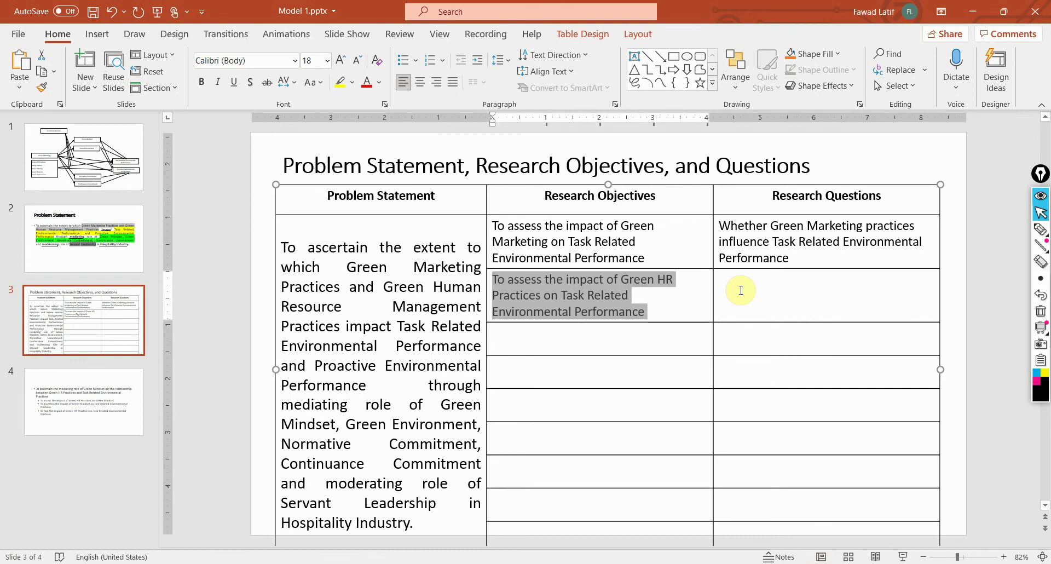
click(811, 301)
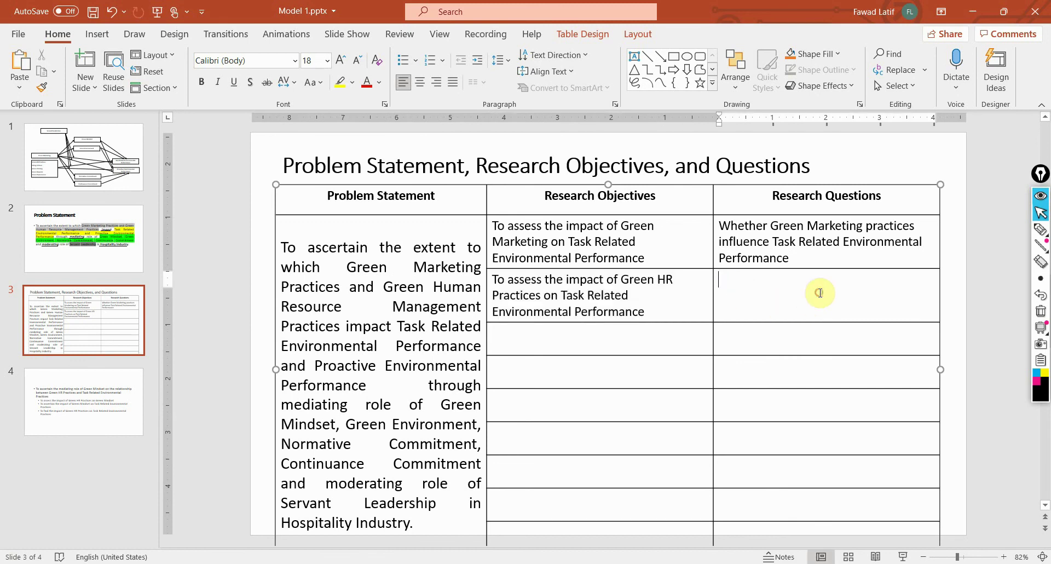
key(ctrl+v)
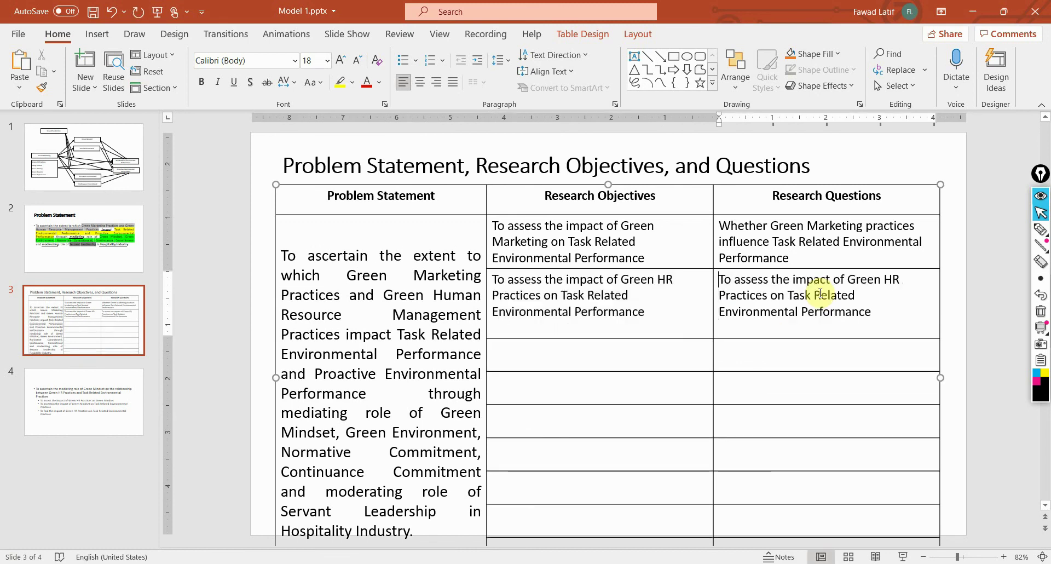
key(ctrl+Home)
text(IS there an)
text( in)
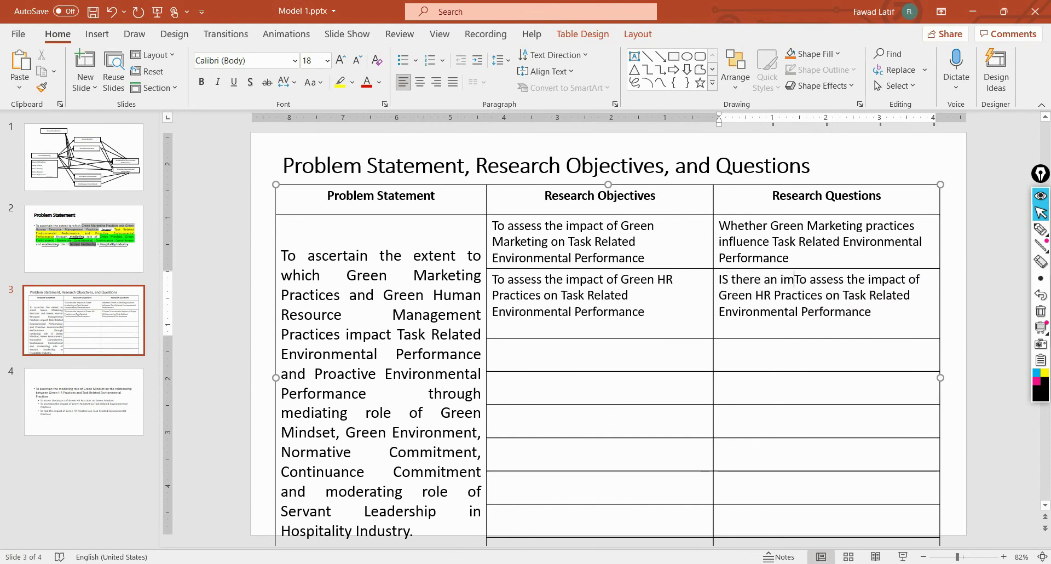
key(BackSpace)
key(BackSpace)
key(shift+Right)
key(shift+Right)
key(shift+Right)
key(shift+Right)
key(shift+Right)
key(shift+Right)
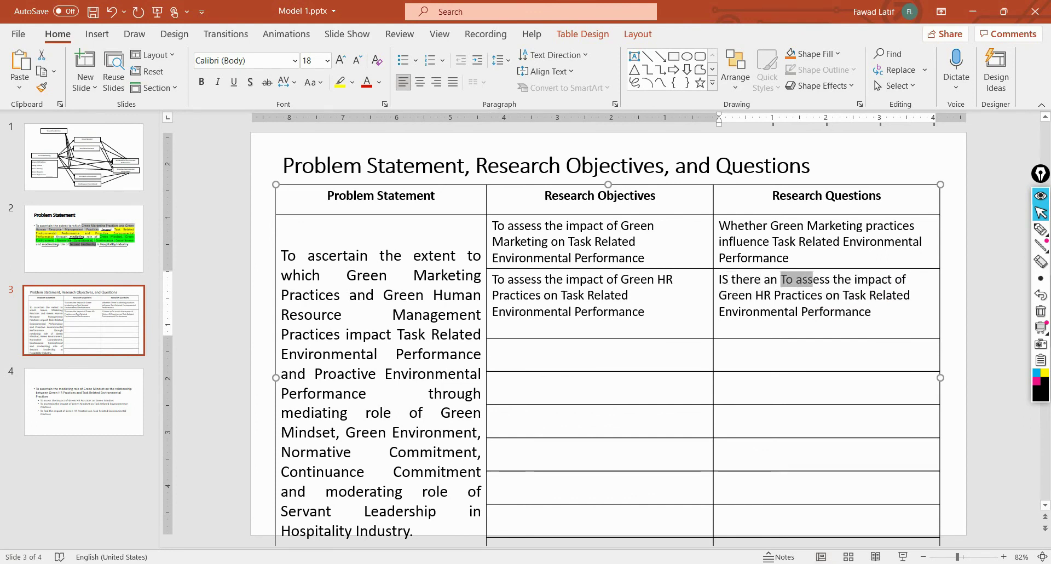
key(shift+Right)
key(shift+Right)
key(shift+Right)
key(Delete)
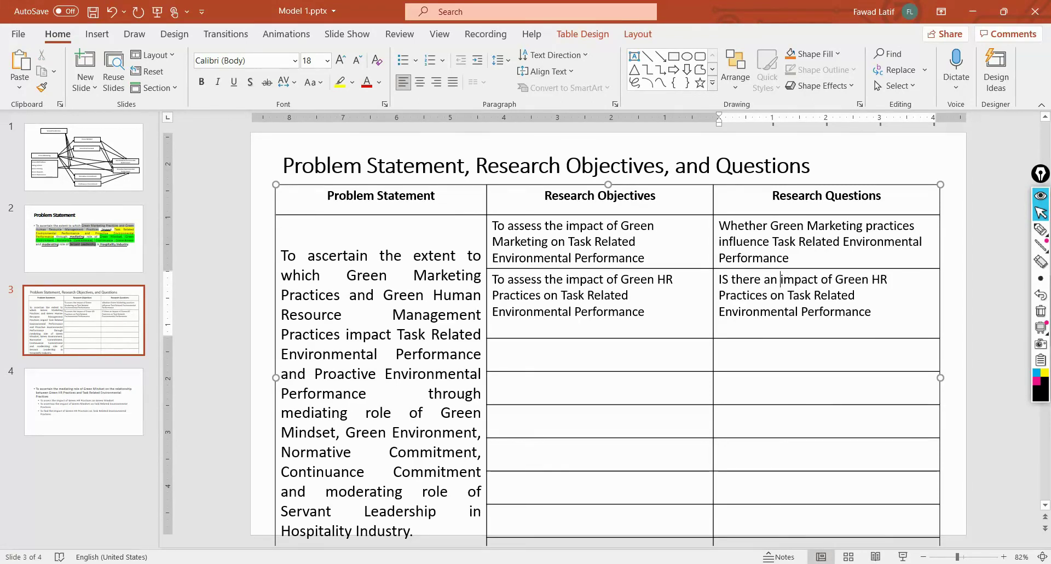
- End both research questions with a question mark
click(853, 256)
text(?)
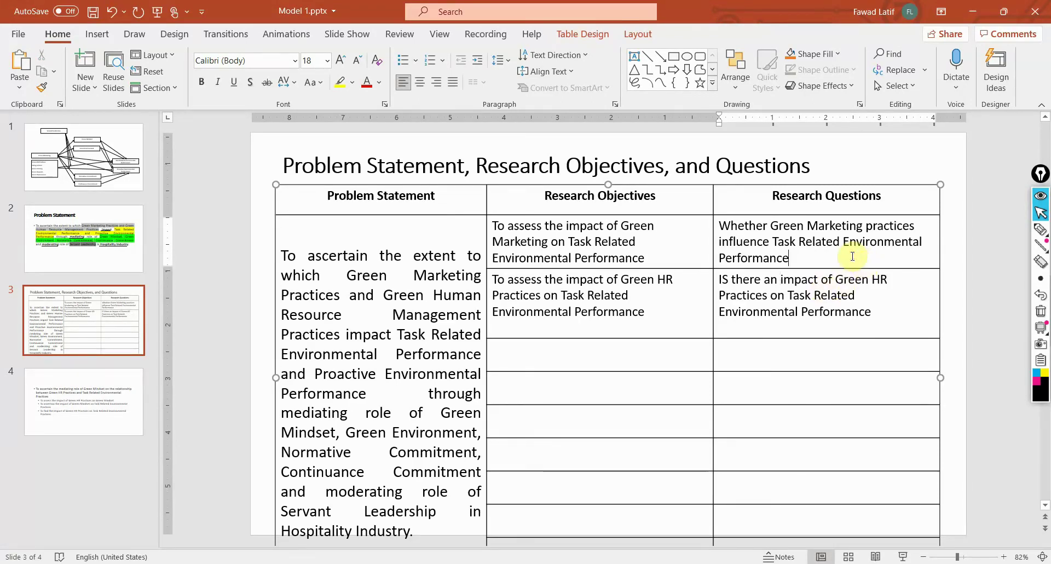
click(878, 313)
text(?)
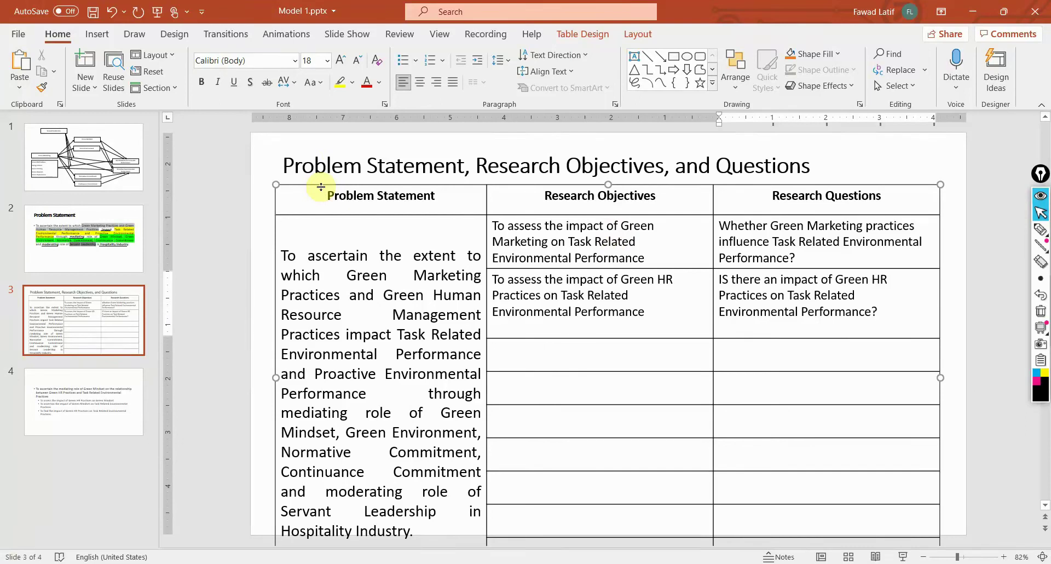
- Review the objectives on slide 4 and the table on slide 3, then return to slide 1's model diagram
click(90, 400)
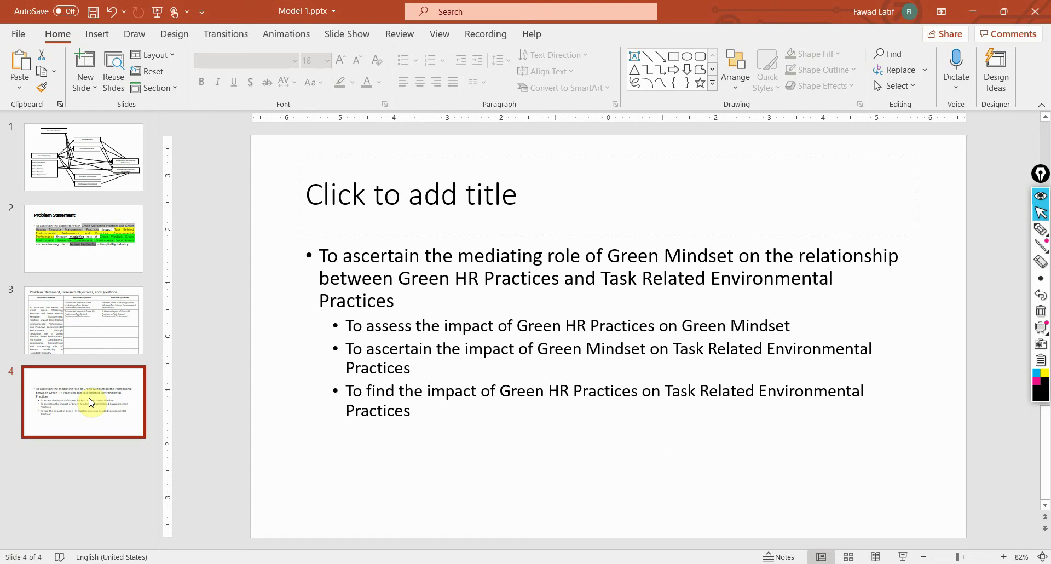
key(Up)
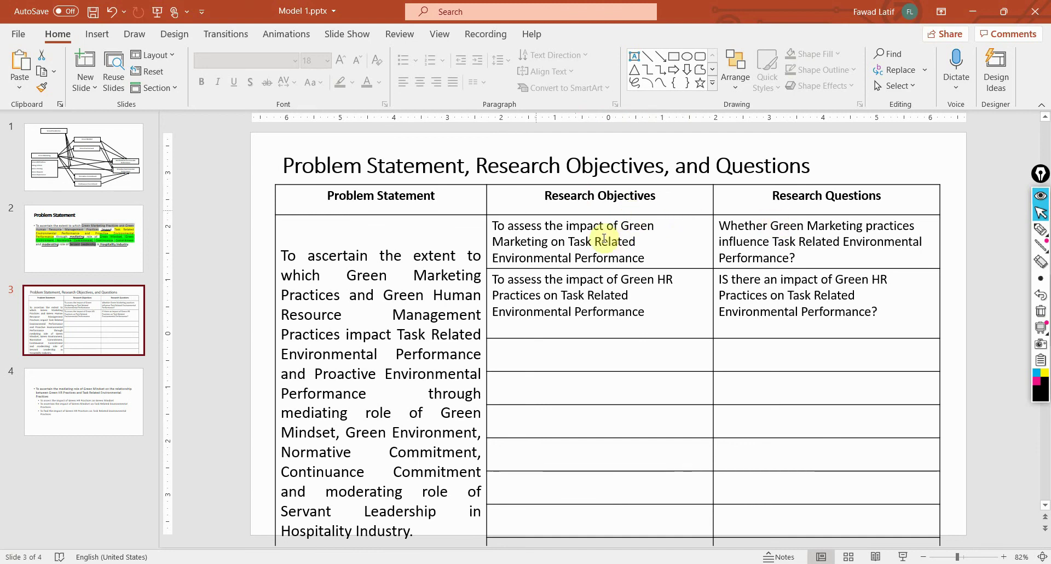
click(116, 166)
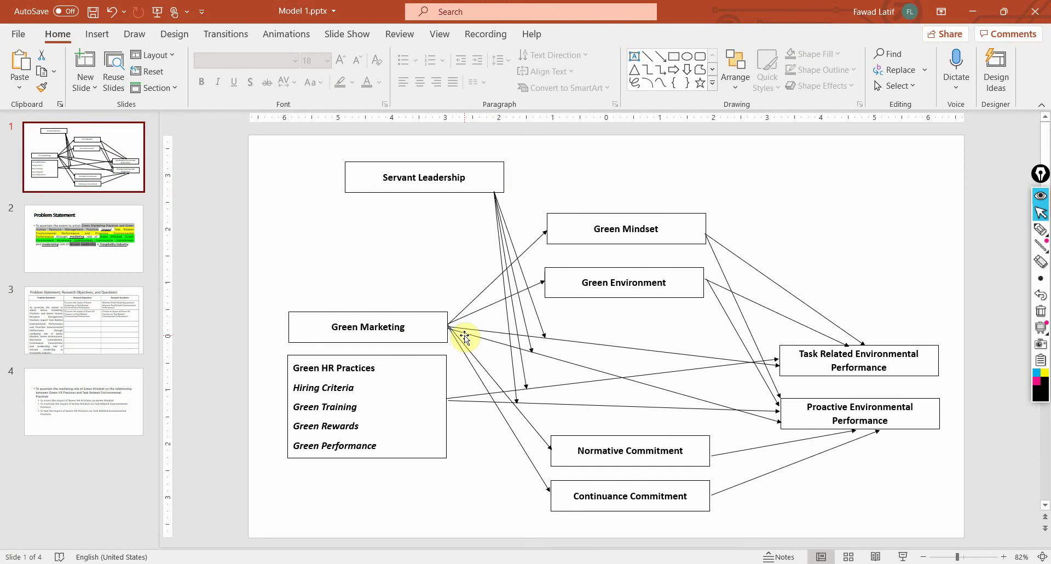